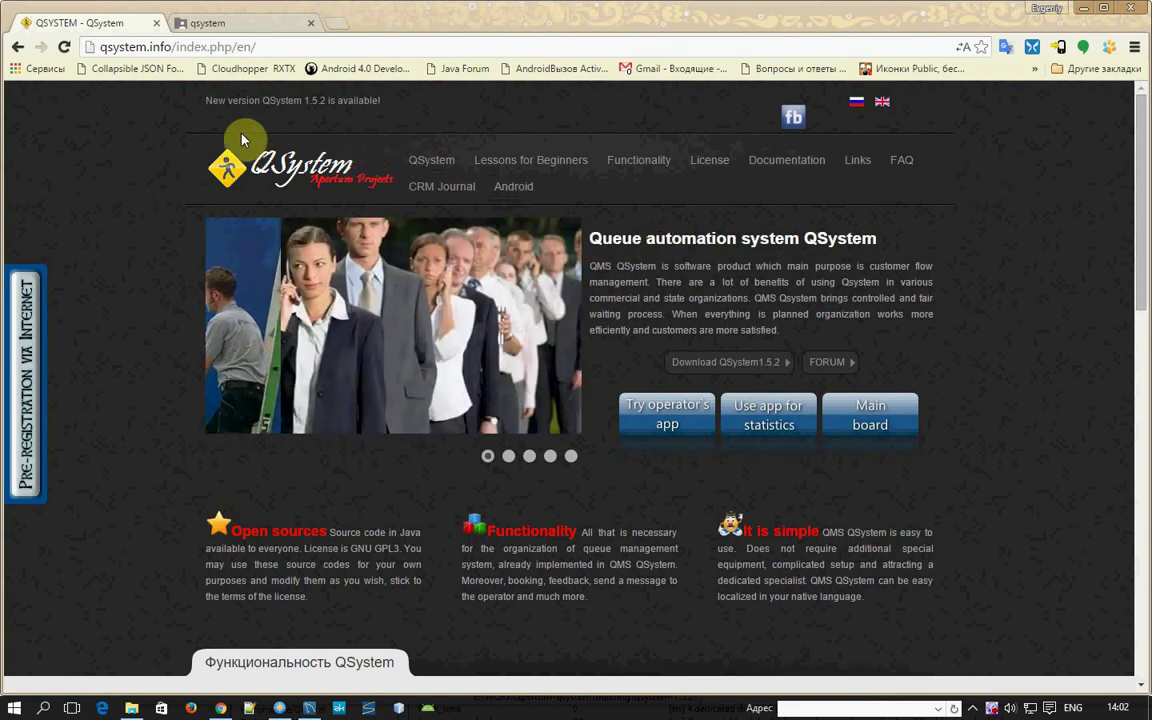
Browse the release archives in the qsystem folder reached through Downloads on the QSystem site's Links page, and return to the site
drag(172, 46, 91, 46)
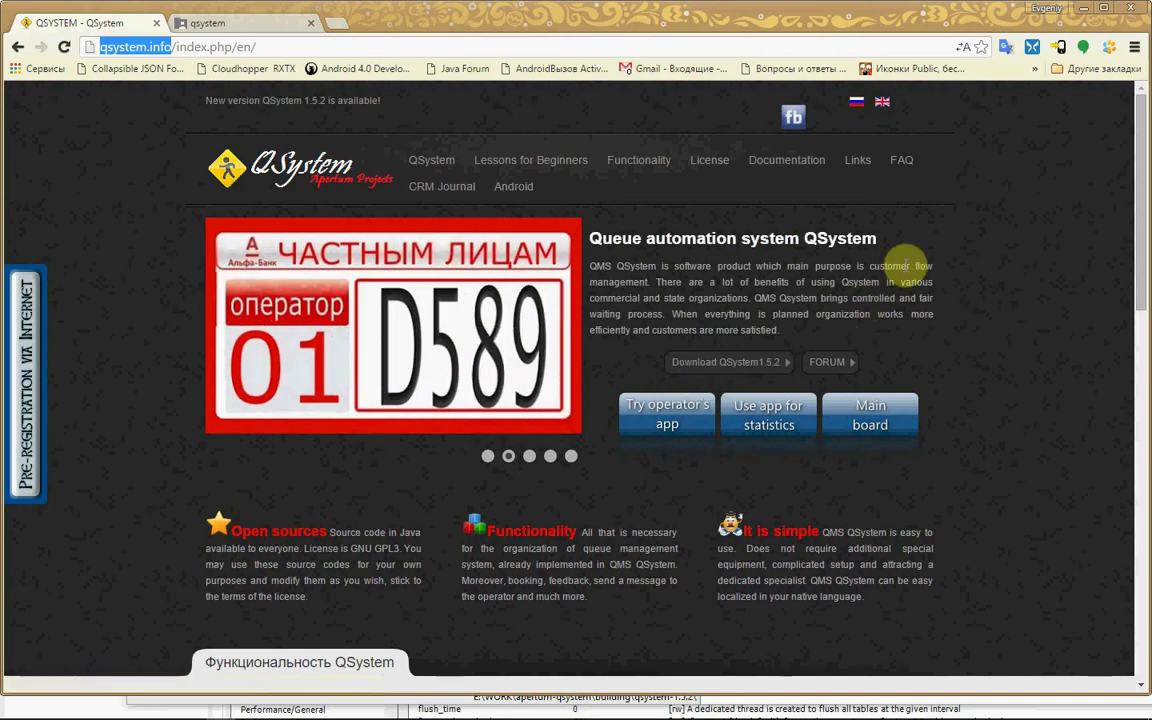
click(853, 170)
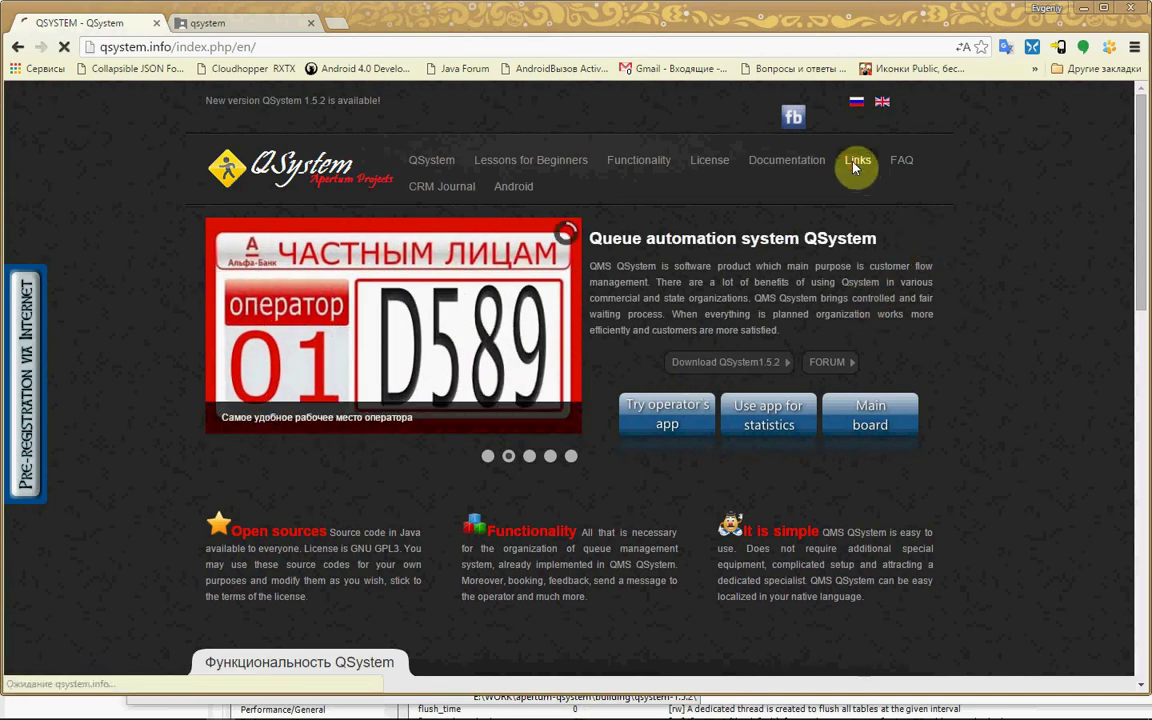
scroll(494, 458, down, 2)
scroll(494, 455, down, 2)
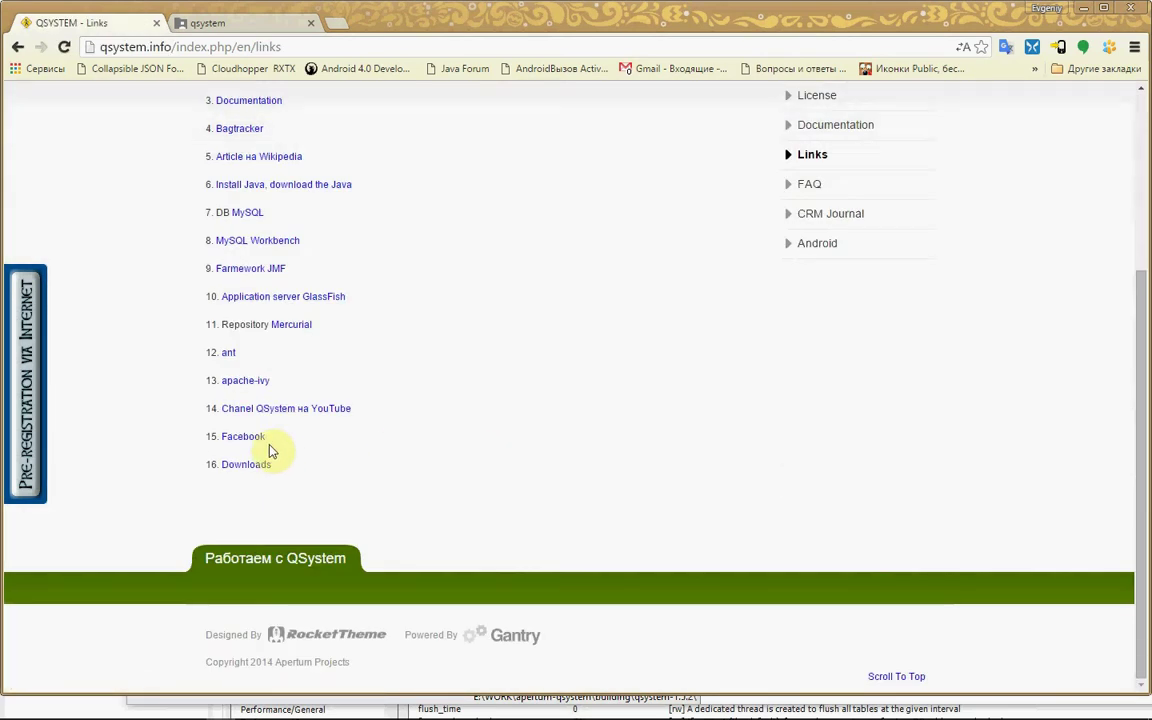
click(255, 467)
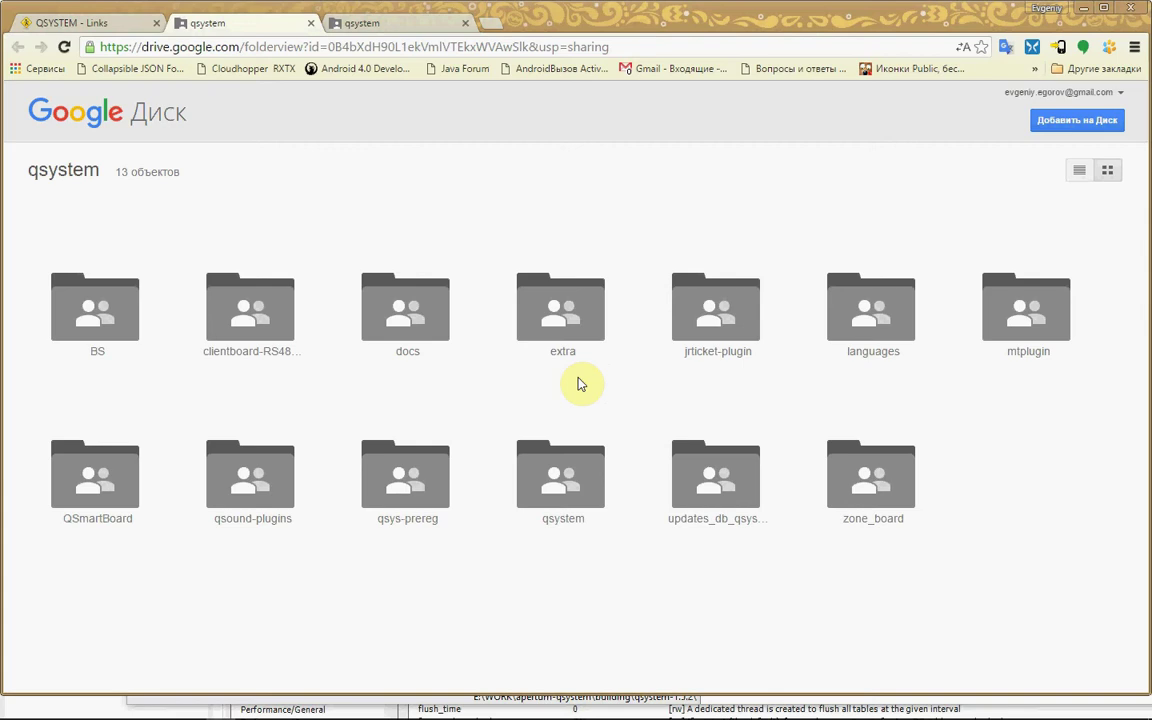
double_click(586, 492)
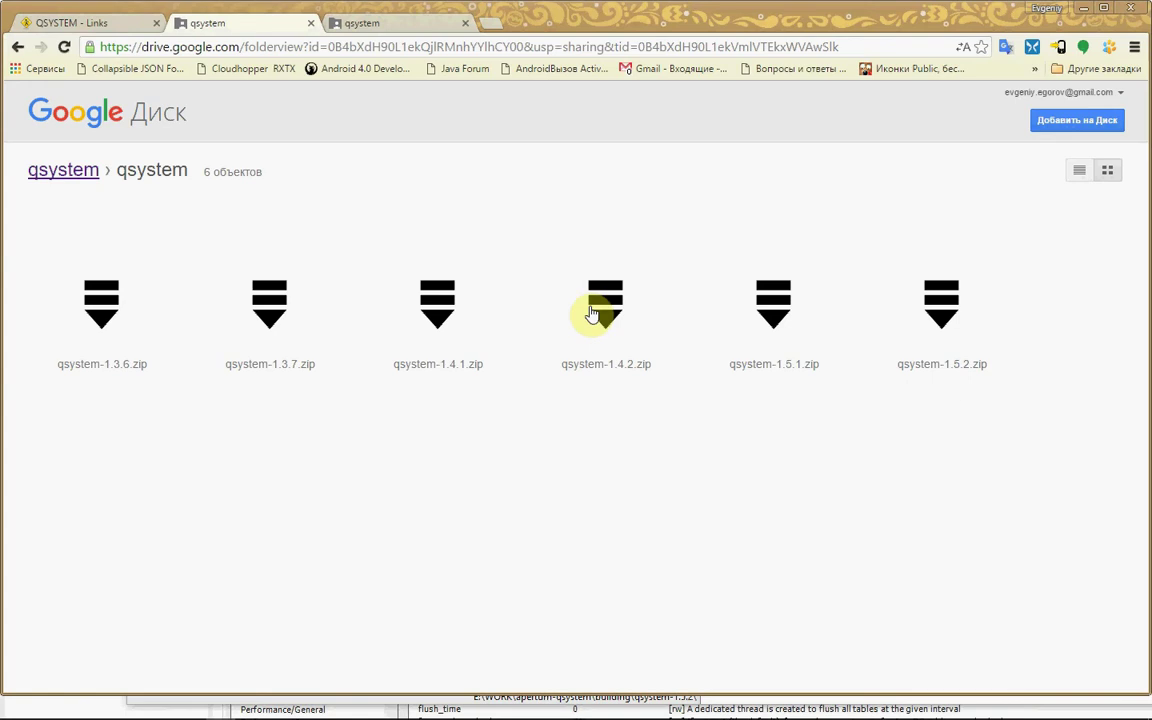
click(60, 24)
scroll(558, 239, up, 3)
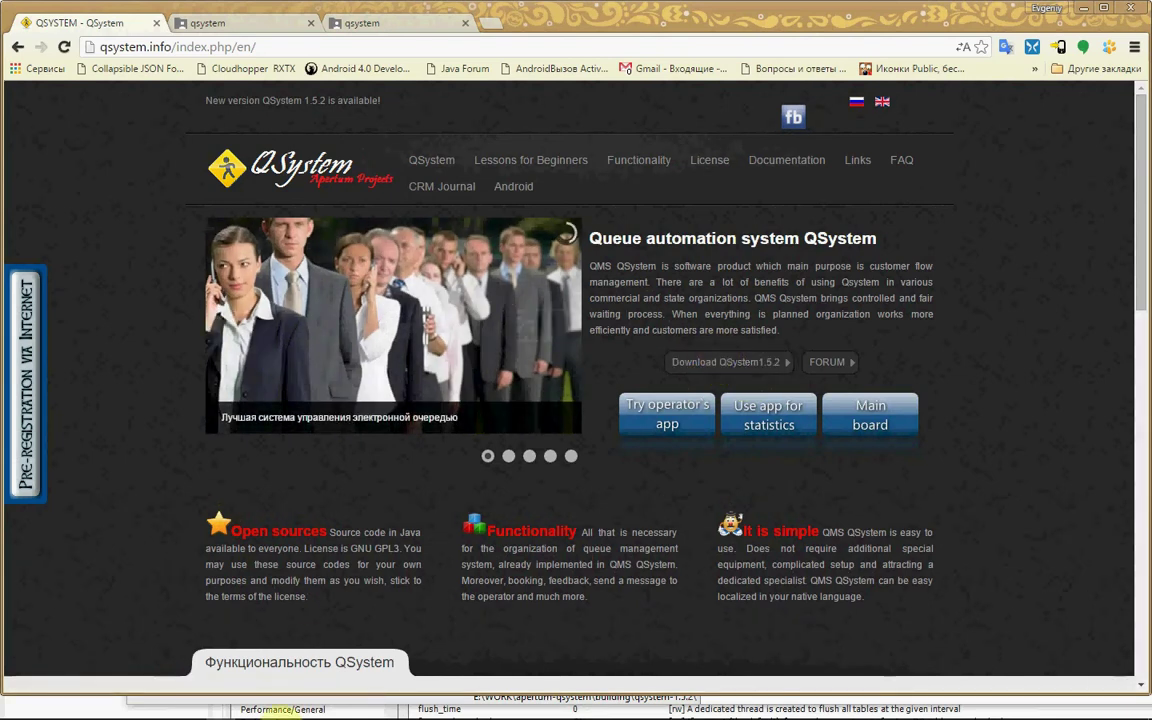
Switch to File Explorer, extract qsystem-1.5.2.zip to the suggested destination, and open the extracted qsystem-1.5.2 folder
mouse_move(236, 711)
click(132, 706)
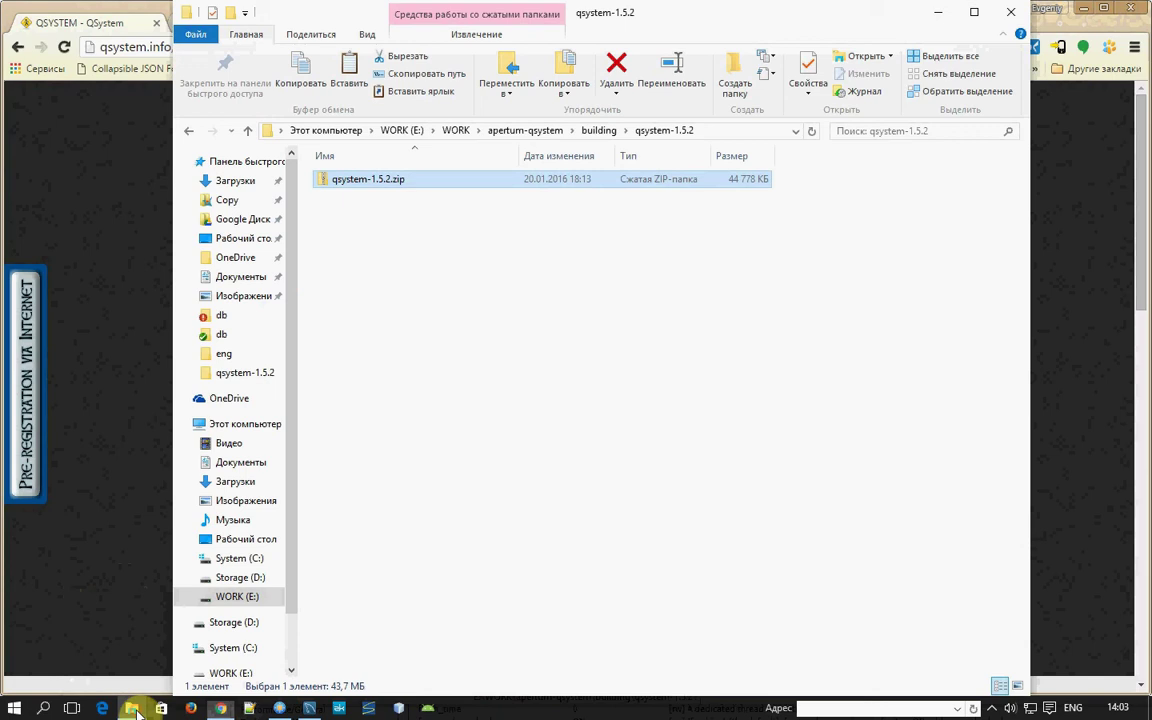
right_click(381, 184)
click(411, 233)
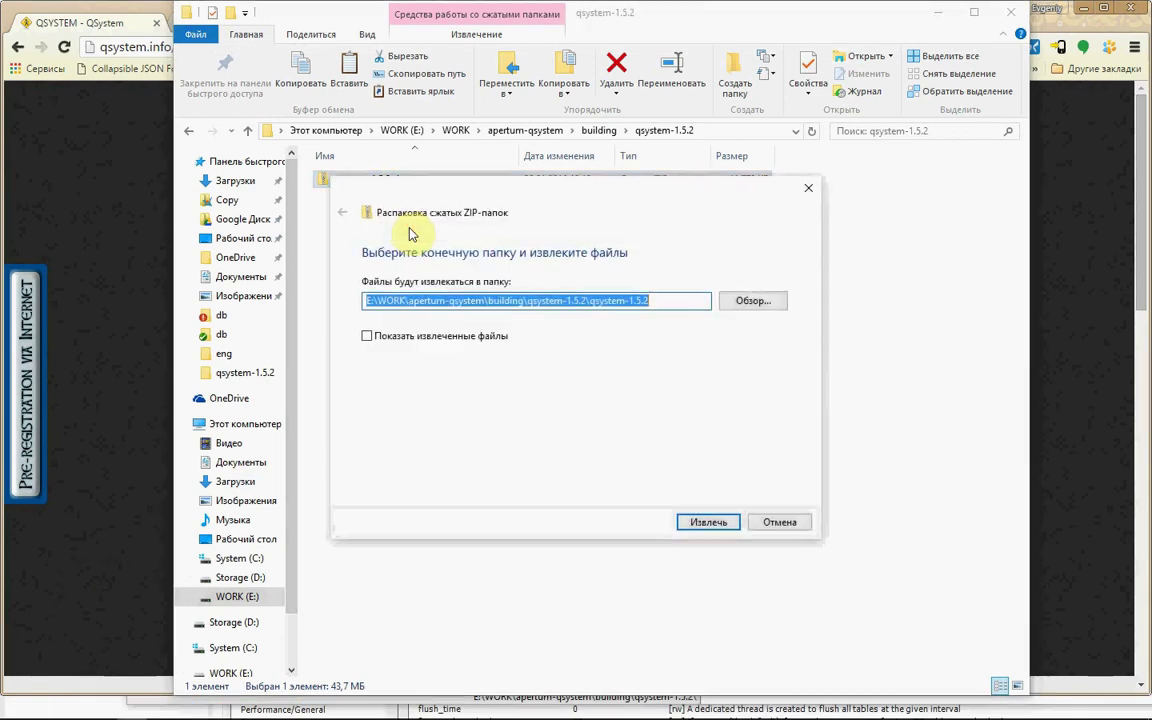
click(705, 522)
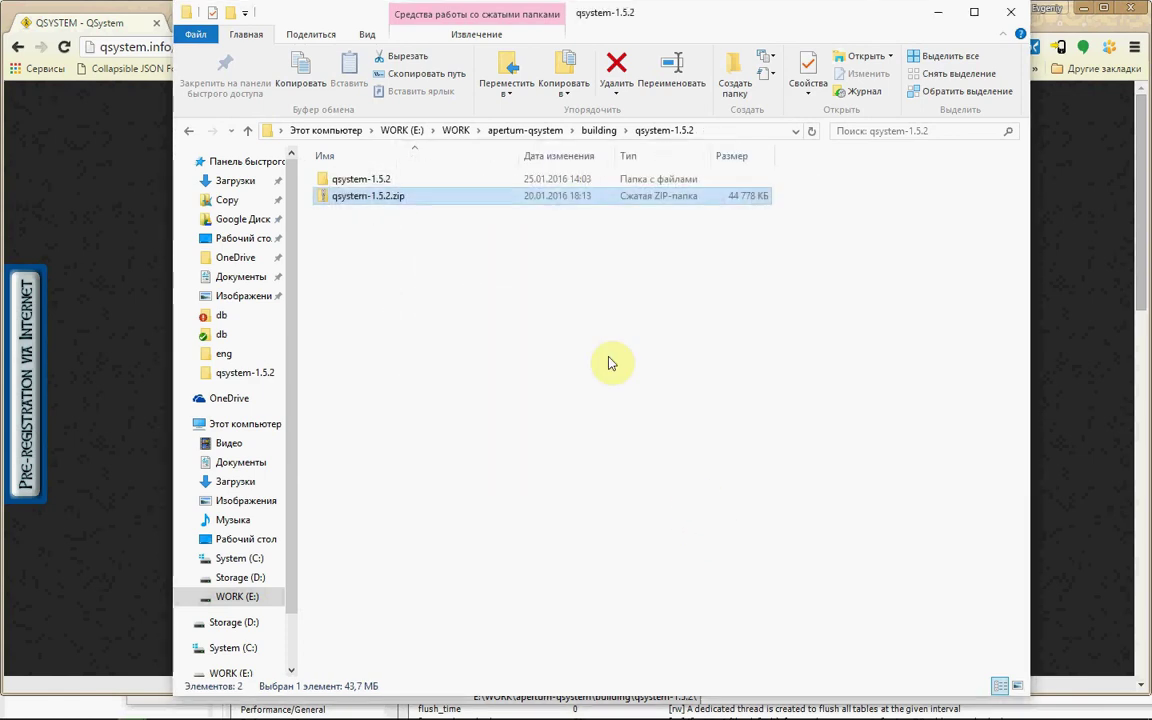
double_click(386, 181)
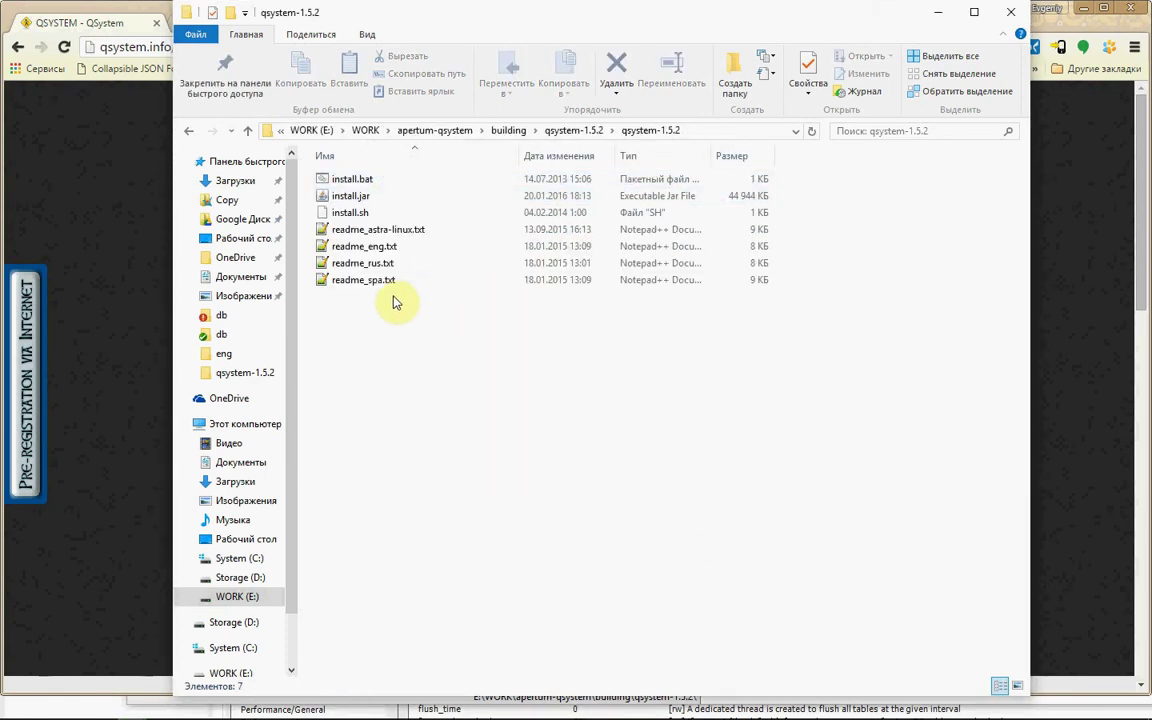
Open readme_eng.txt, read through the setup instructions, and close the file
click(356, 251)
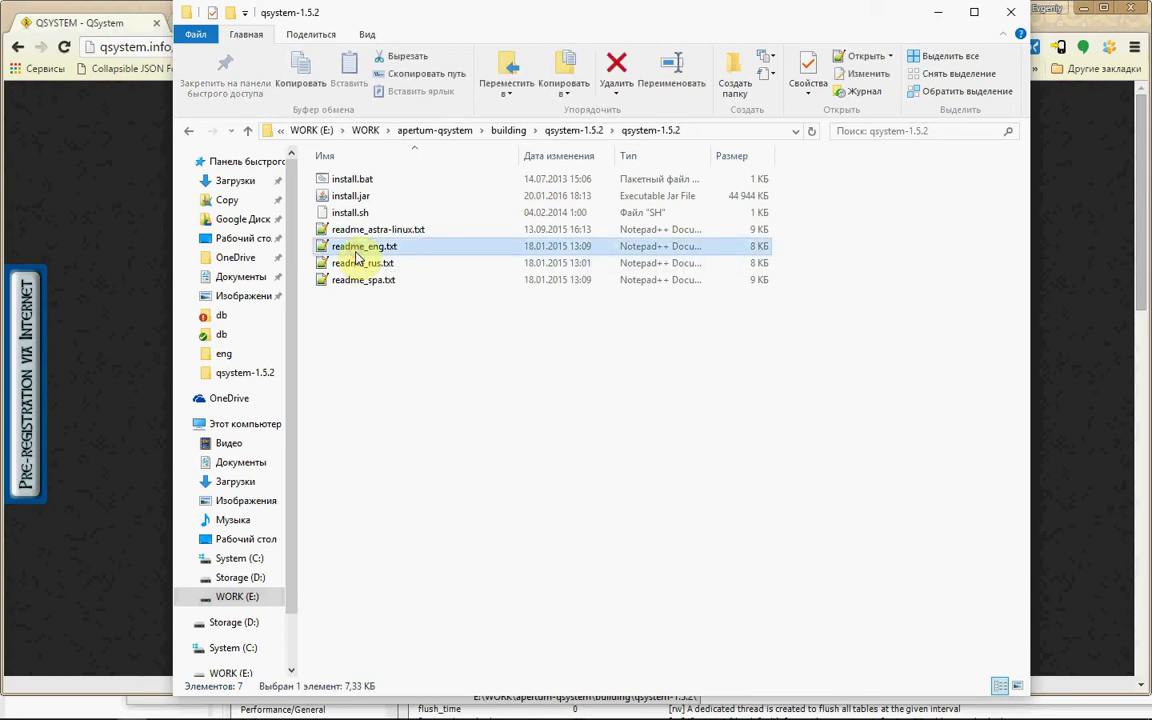
double_click(356, 256)
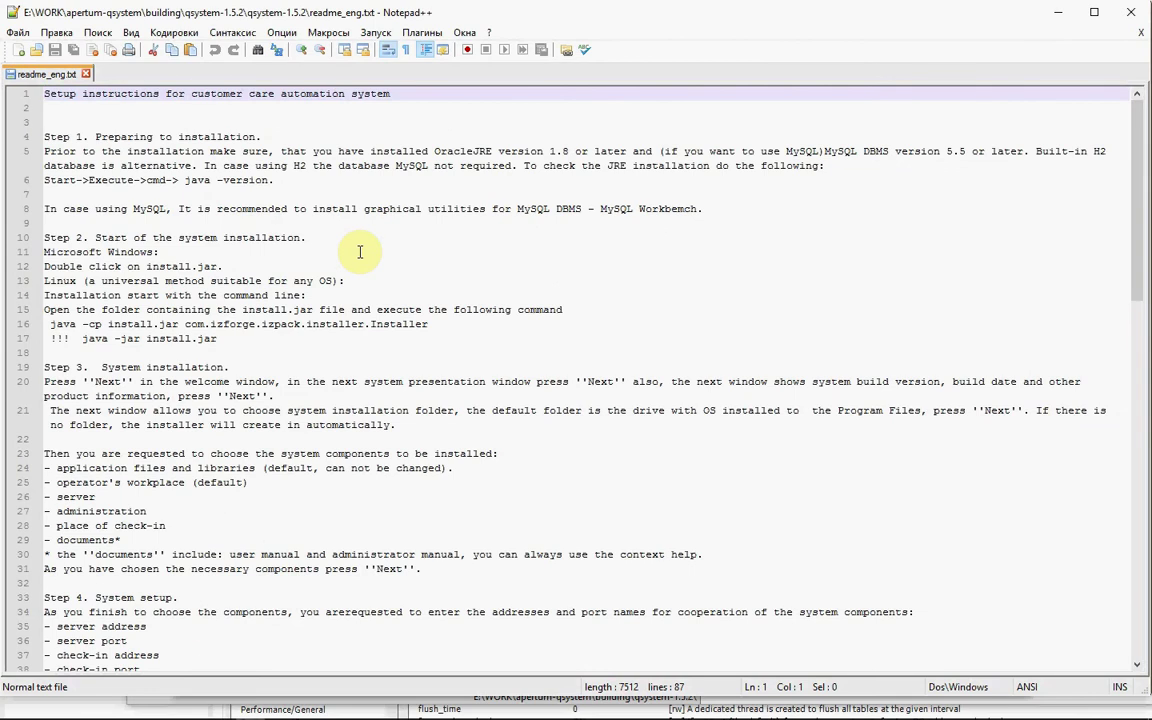
scroll(367, 390, down, 10)
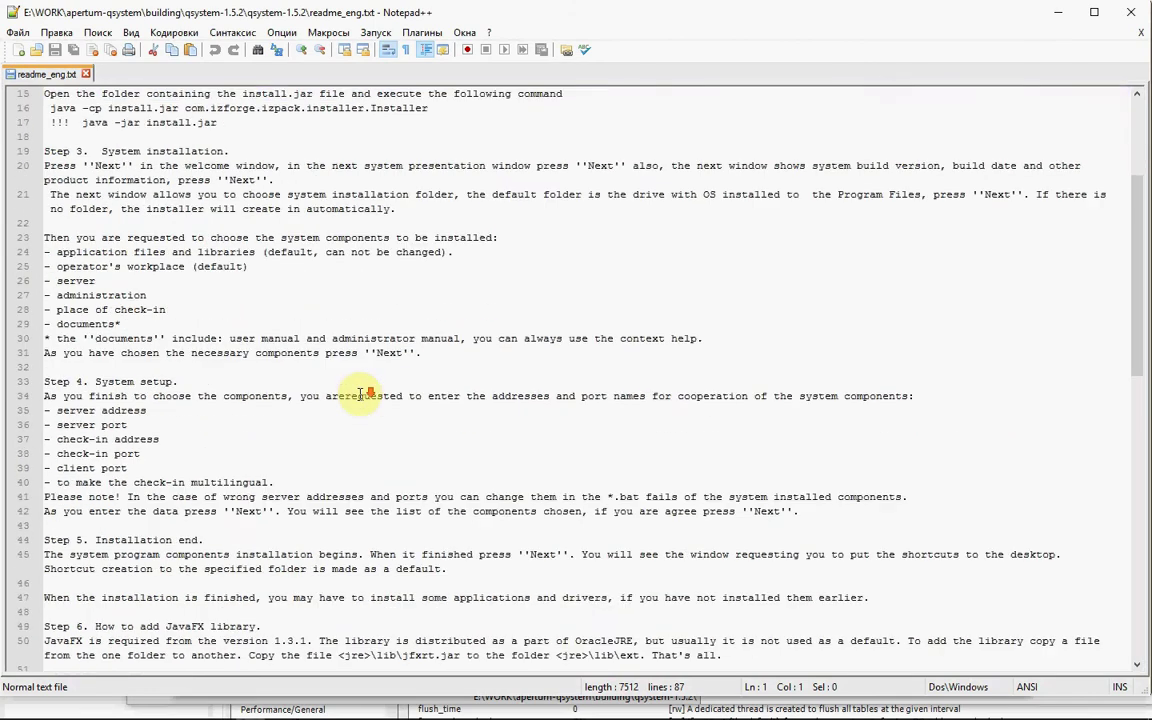
scroll(356, 397, up, 10)
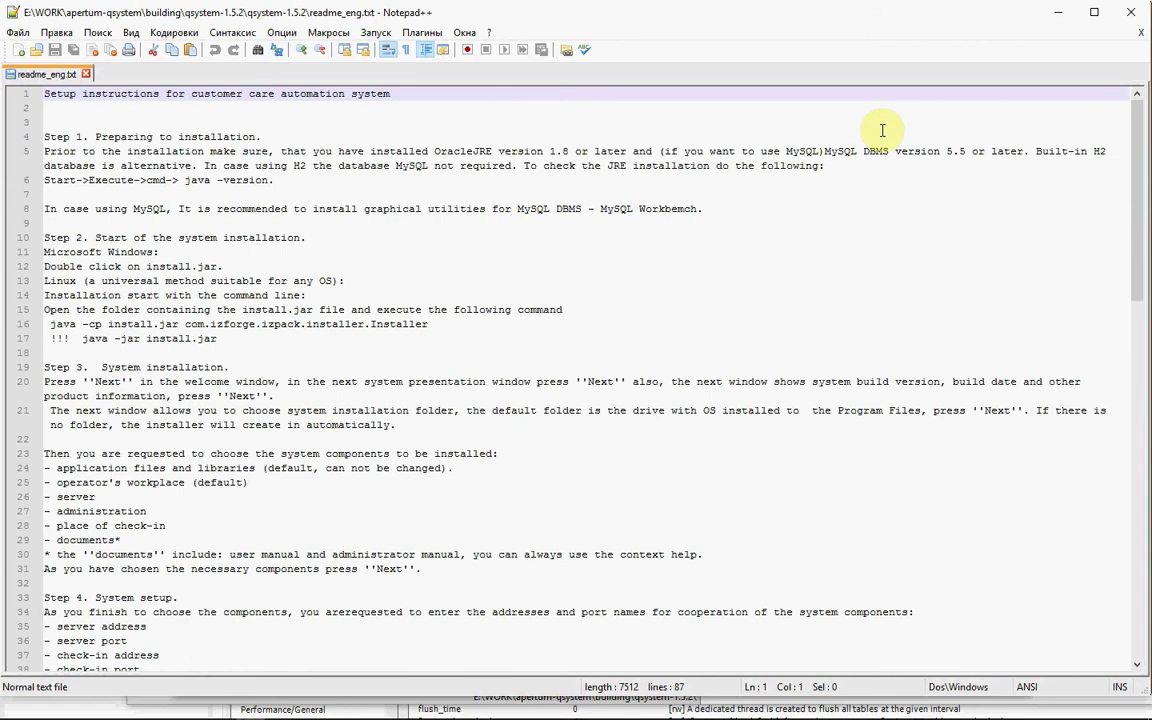
click(1129, 12)
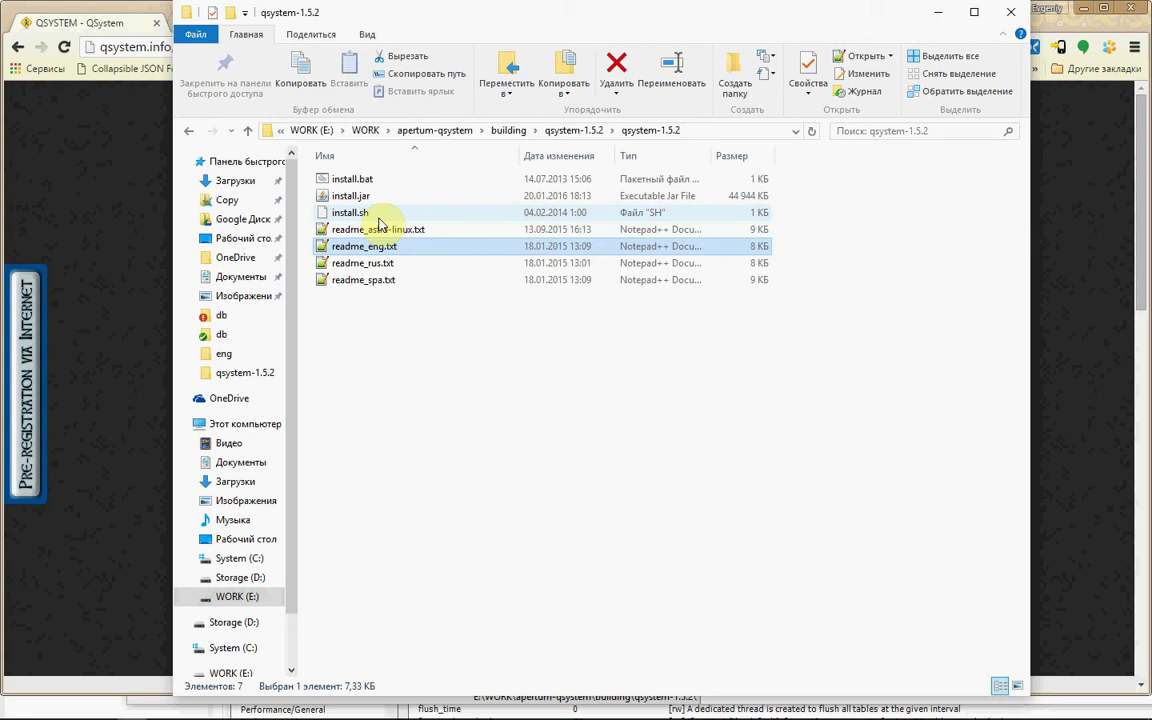
Run install.bat and choose English (английский) as the installer language
click(363, 179)
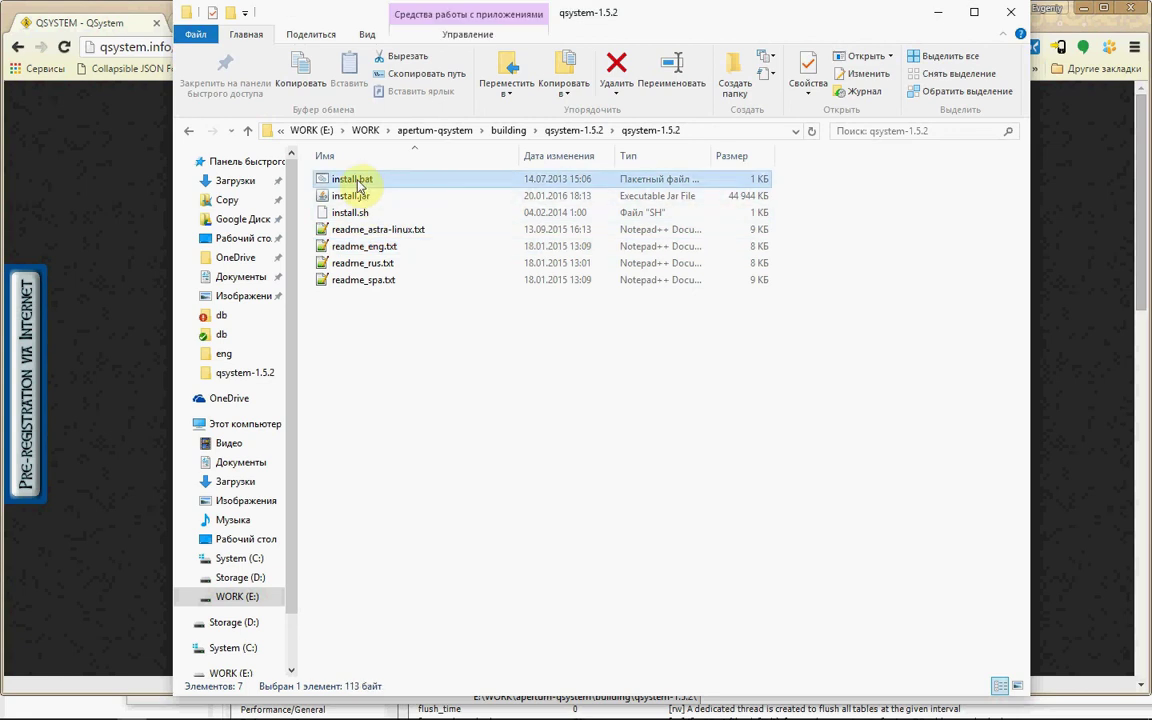
double_click(359, 182)
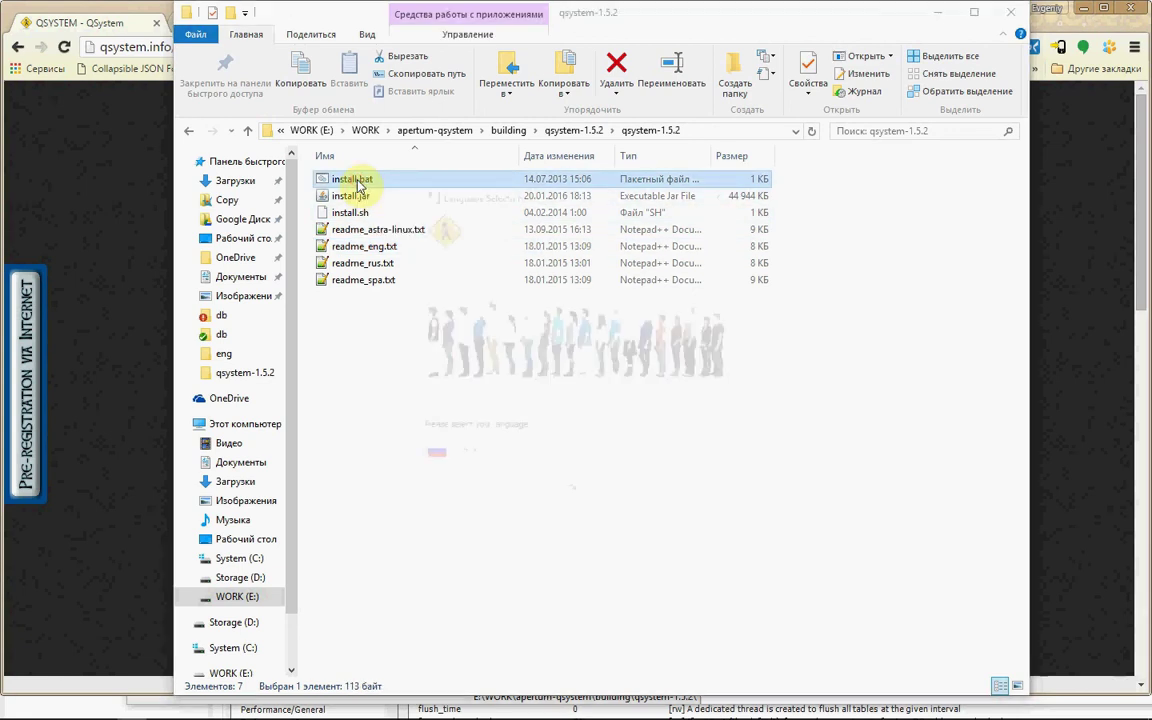
click(495, 462)
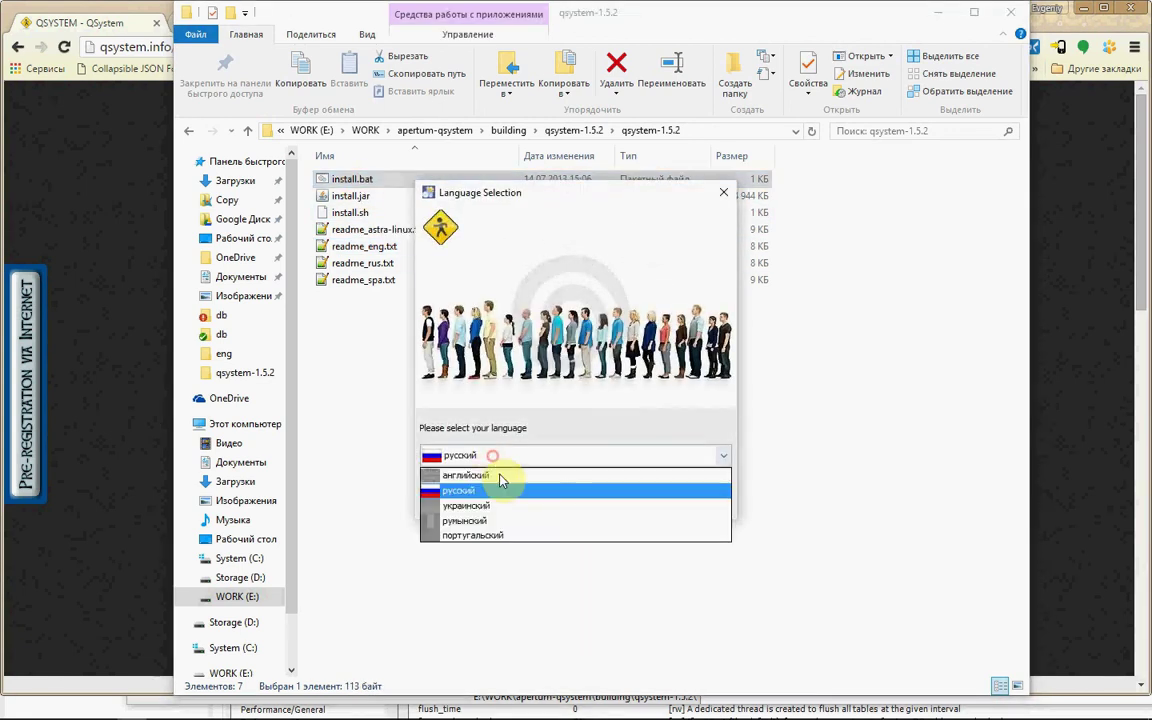
click(501, 477)
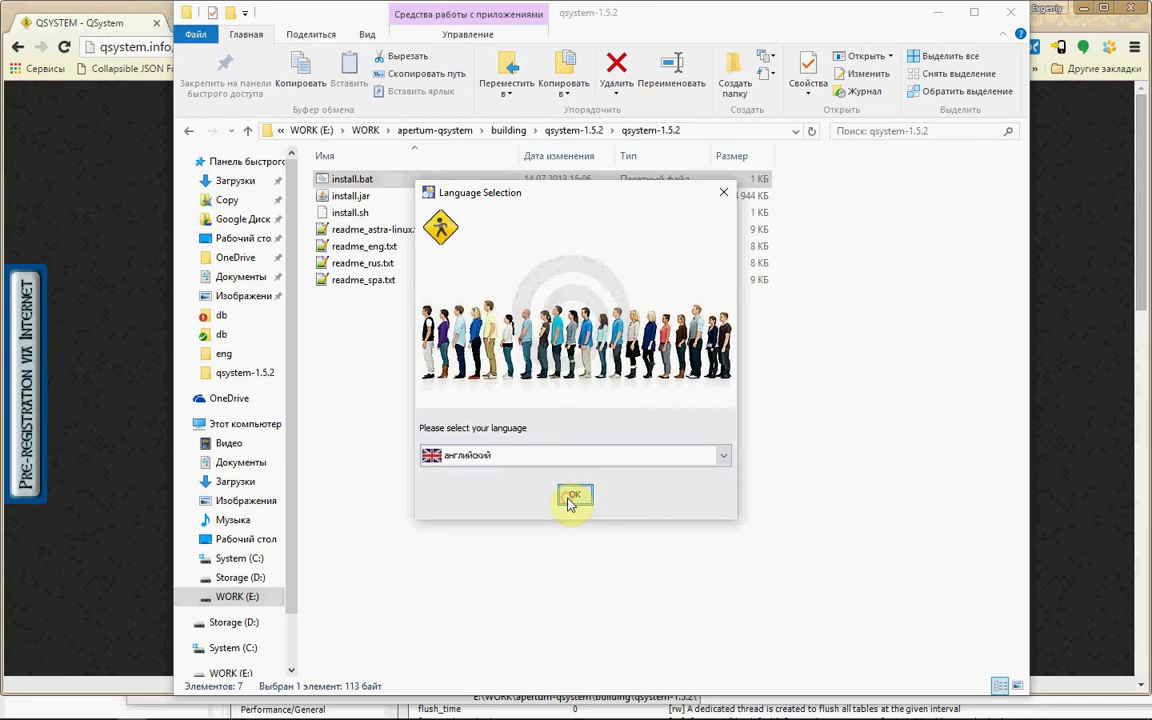
click(572, 498)
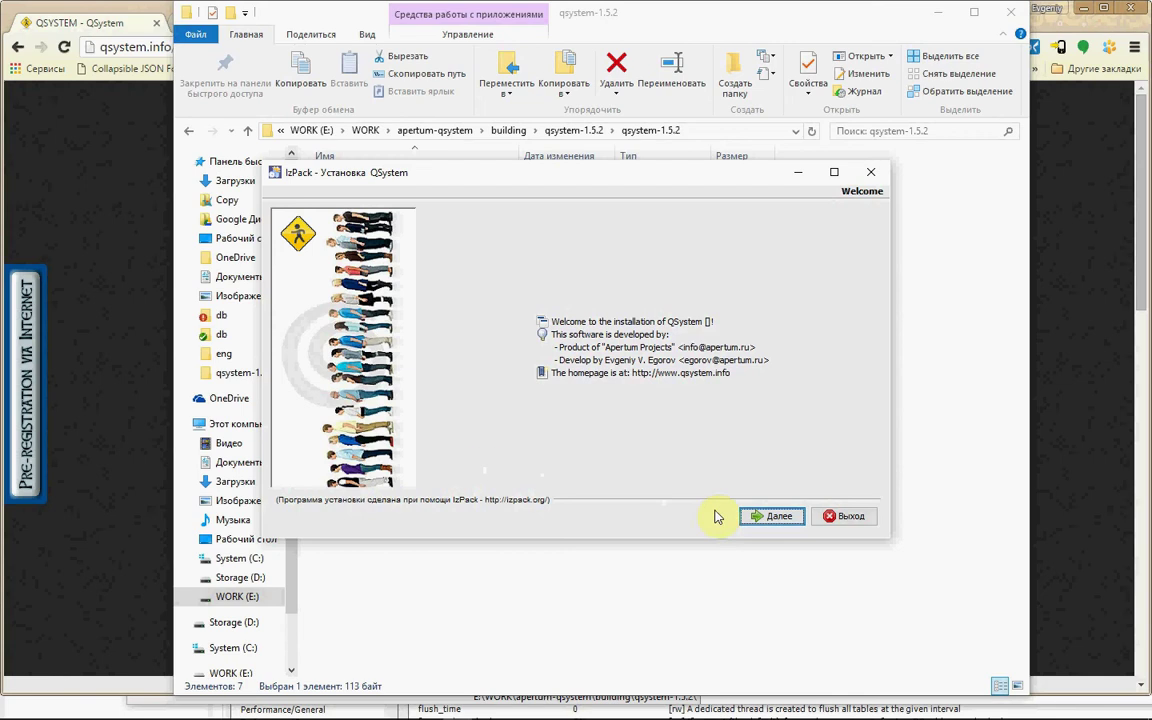
Proceed through the installer's welcome and information pages and accept the terms of the license agreement
click(757, 520)
click(757, 520)
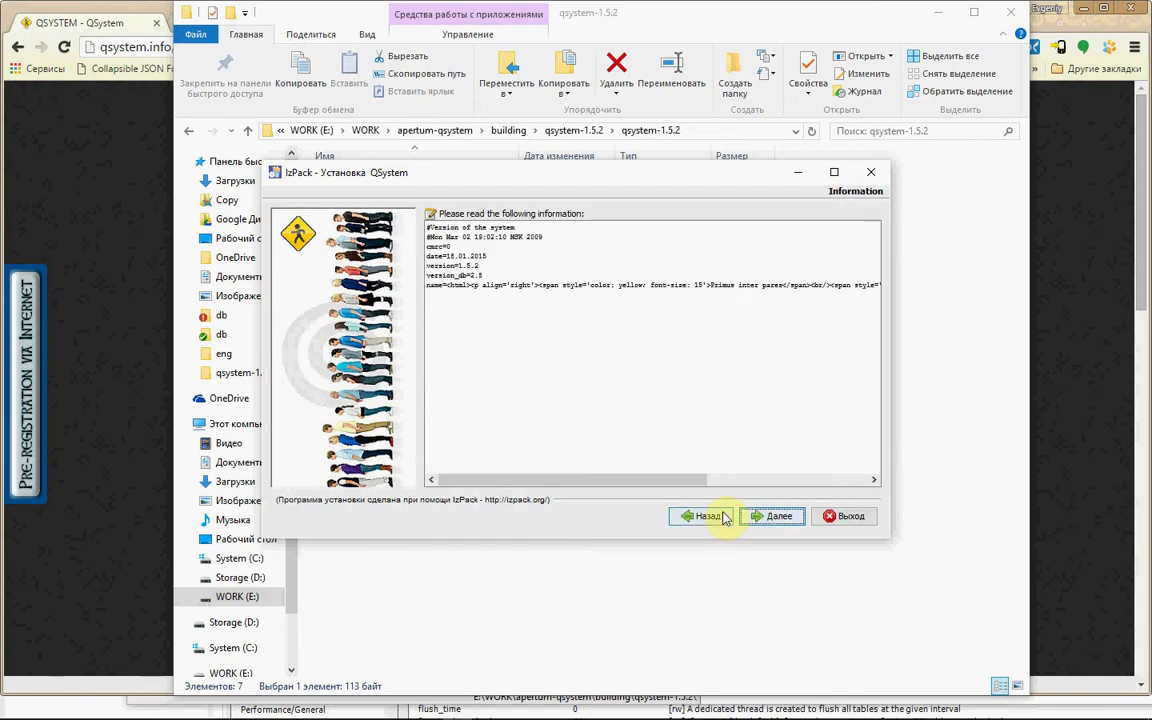
click(752, 518)
key(Up)
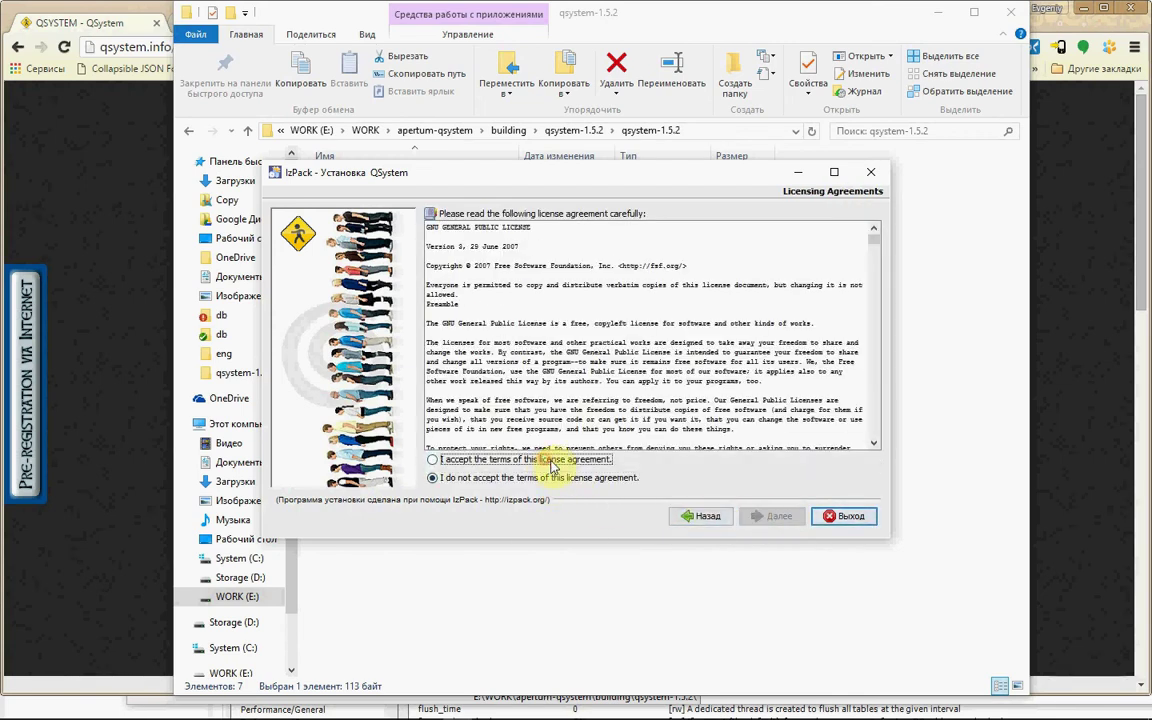
click(755, 522)
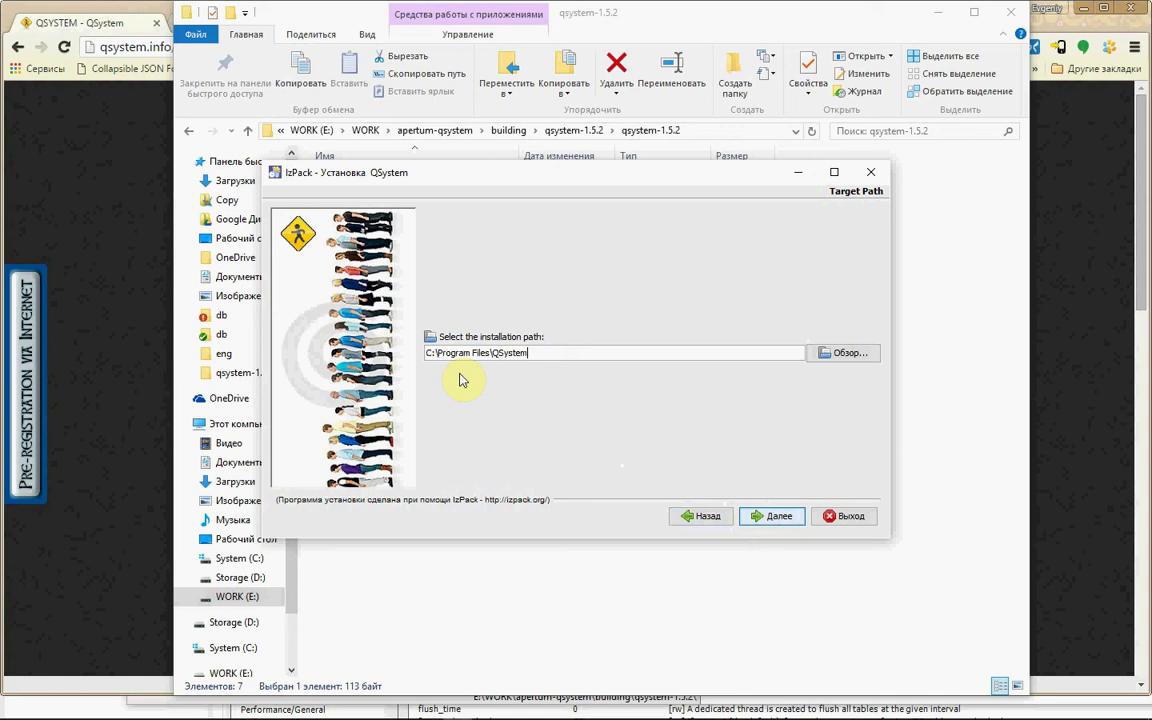
Set the installation path to E:\WORK\apertum-qsystem\building\qsystem-1.5.2\qsystem-1.5.2\QSystem and approve creating the target directory
double_click(491, 349)
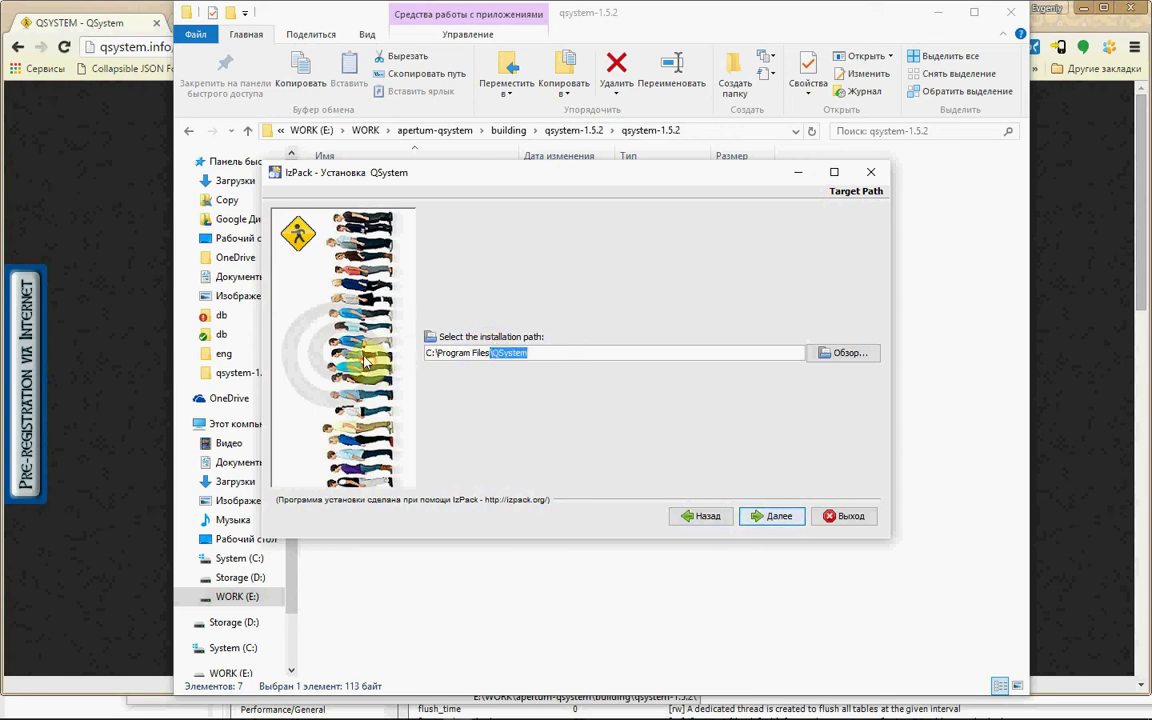
key(shift+Home)
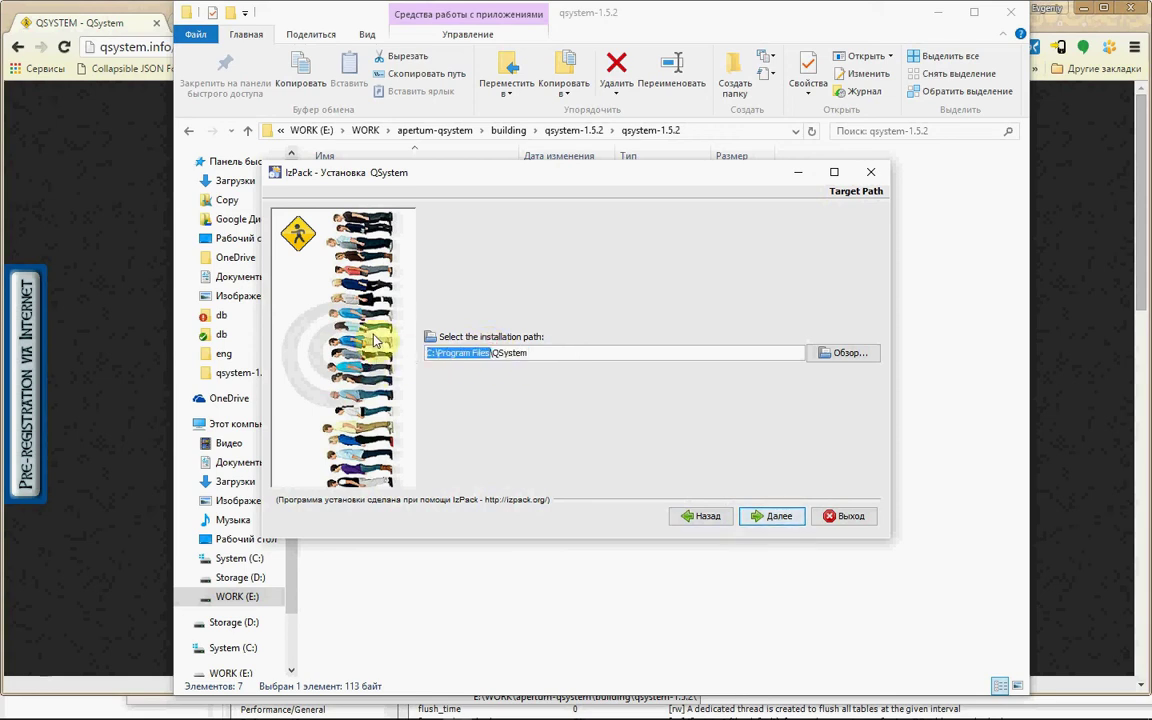
text(E:\WORK\apertum-qsystem\building\qsystem-1.5.2\qsystem-1.5.2\)
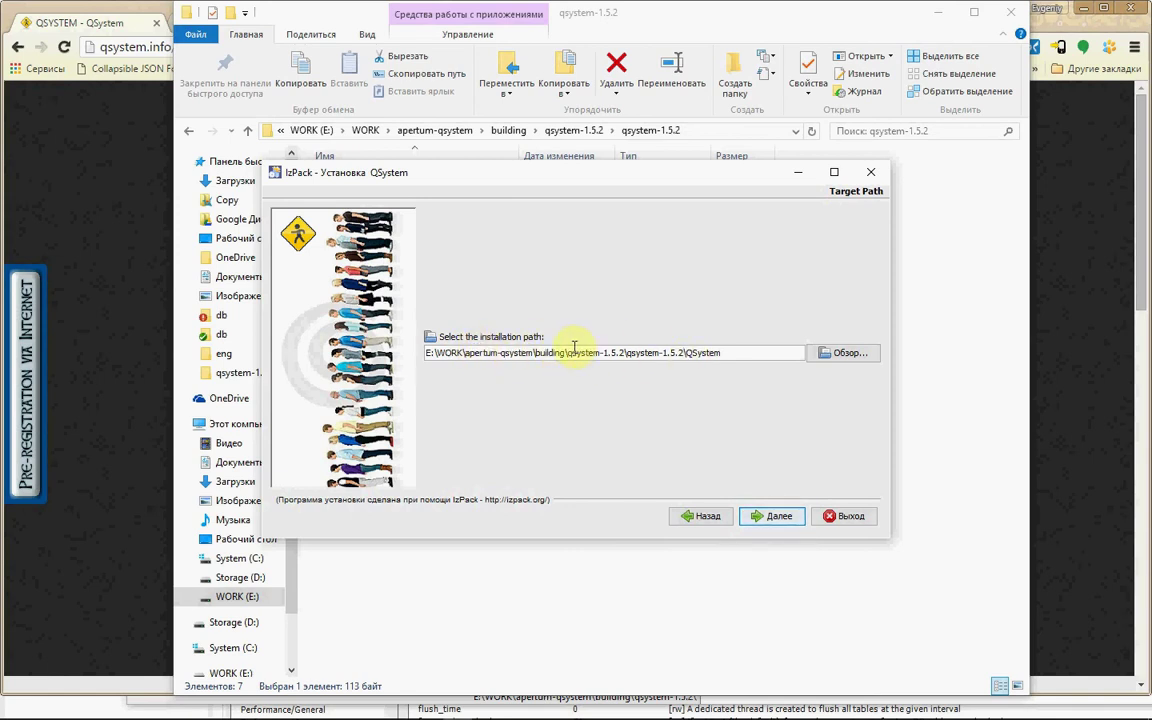
double_click(702, 352)
click(765, 516)
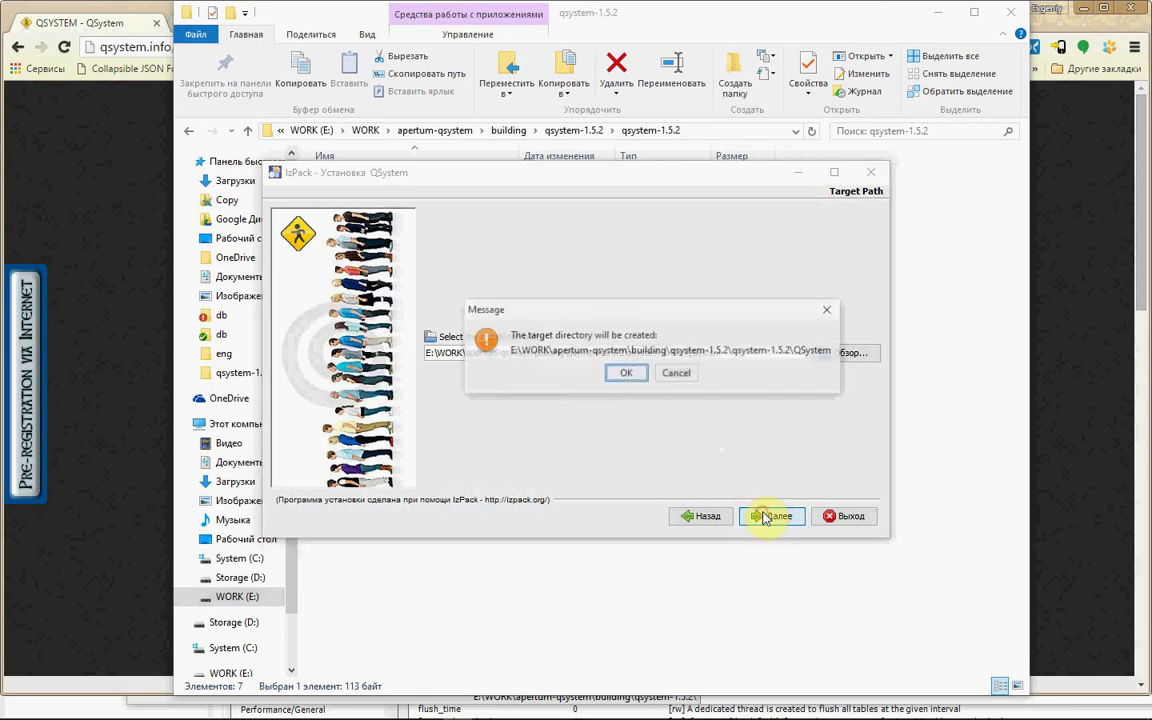
click(627, 374)
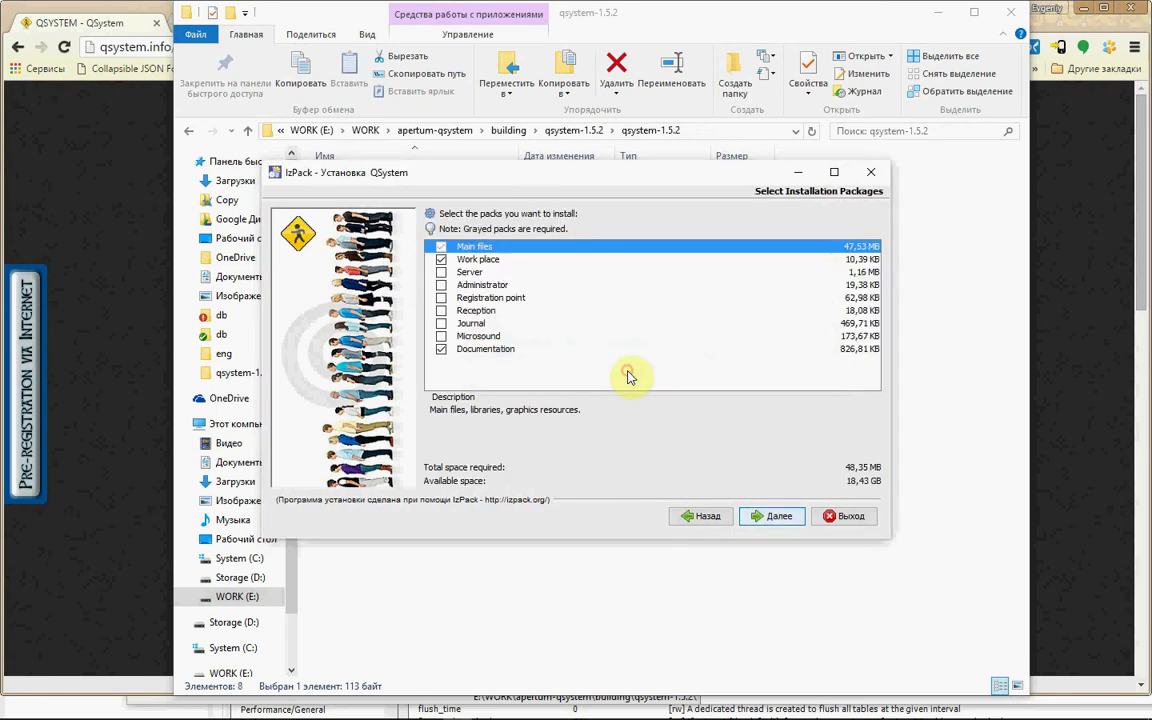
Add the Server, Administrator, Registration point, Reception, Journal and Microsound packs to the installation and continue
click(441, 272)
click(441, 285)
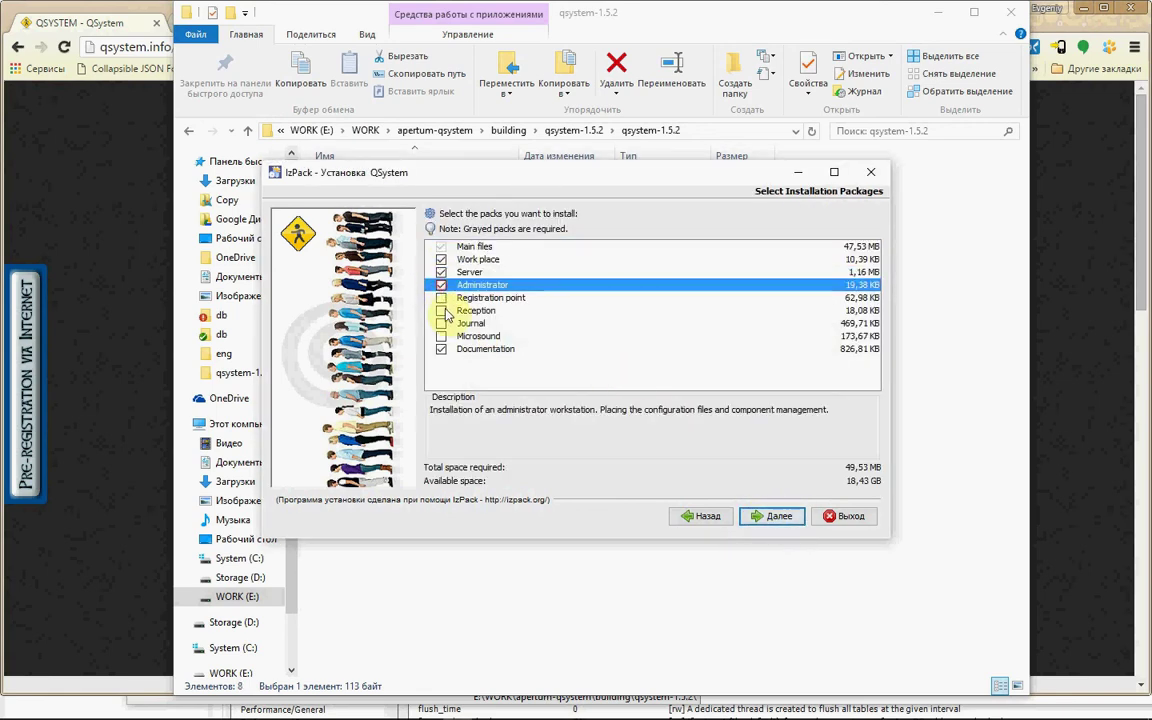
click(441, 298)
click(441, 310)
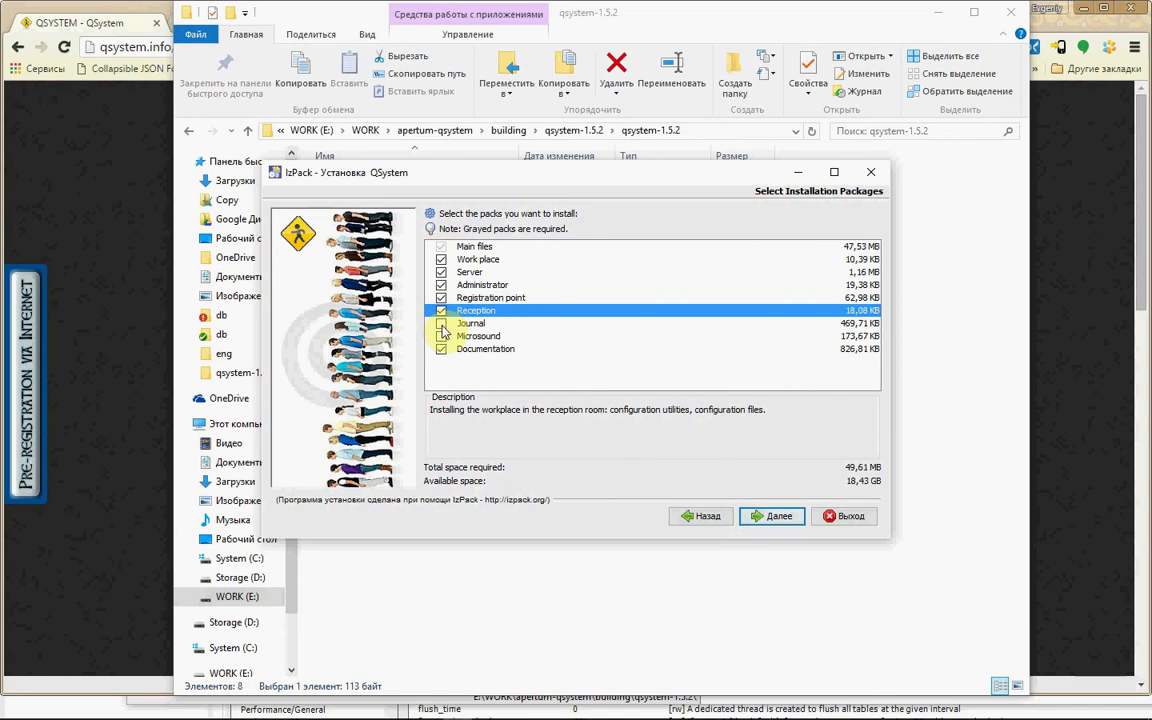
click(441, 323)
click(441, 336)
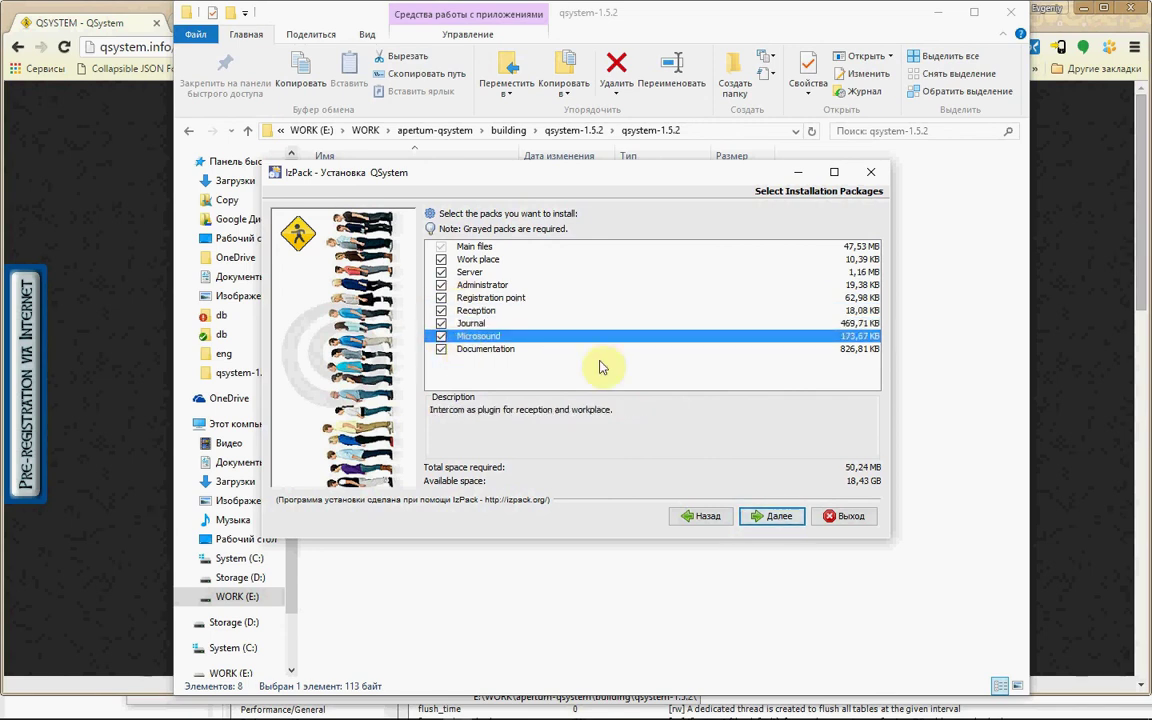
click(756, 517)
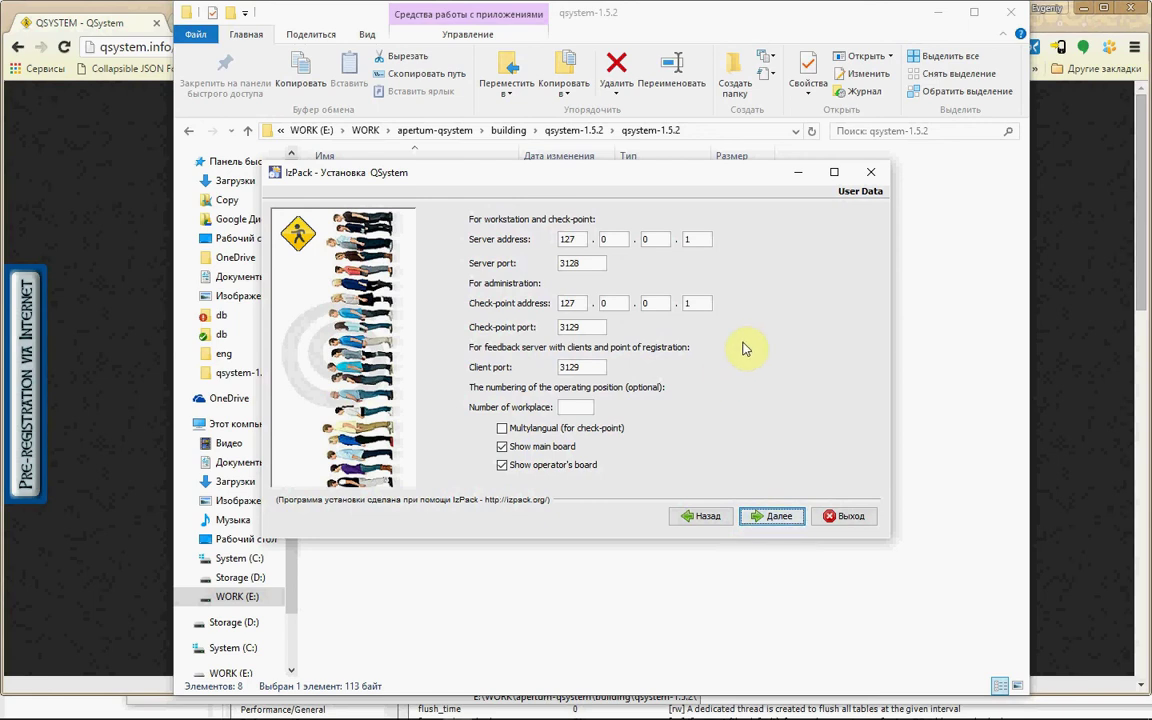
Keep the default server, check-point and client connection settings, accept the configuration summary, and start the installation
click(649, 182)
drag(653, 185, 659, 181)
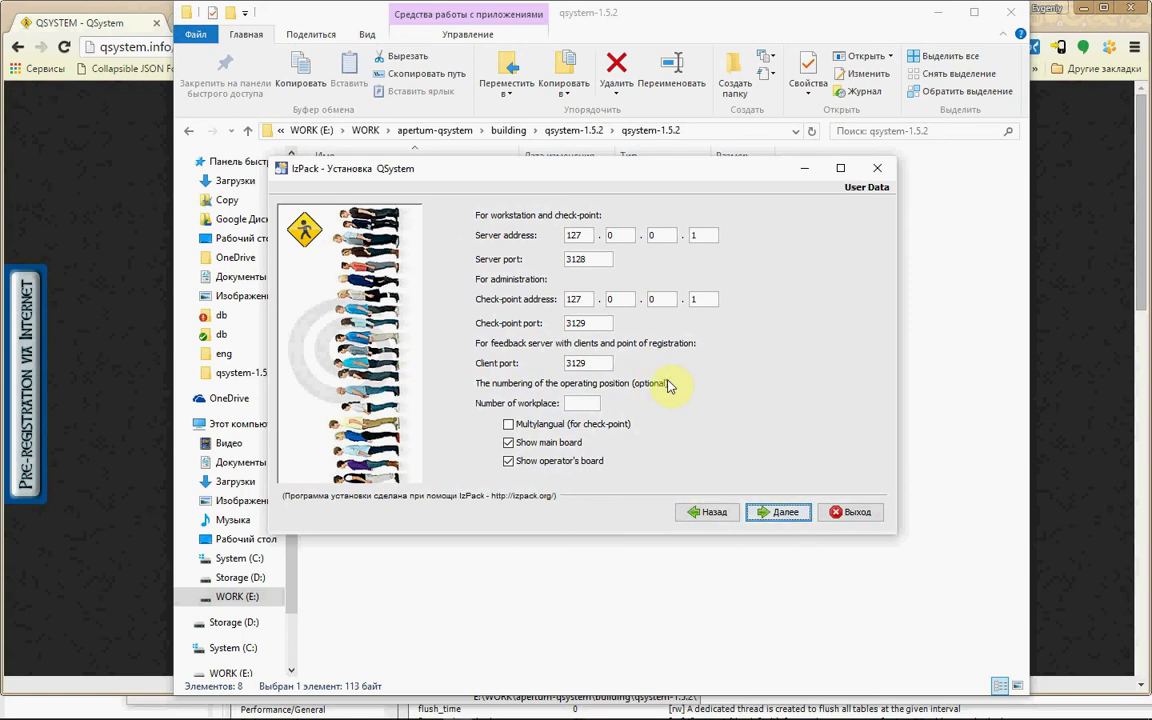
click(767, 514)
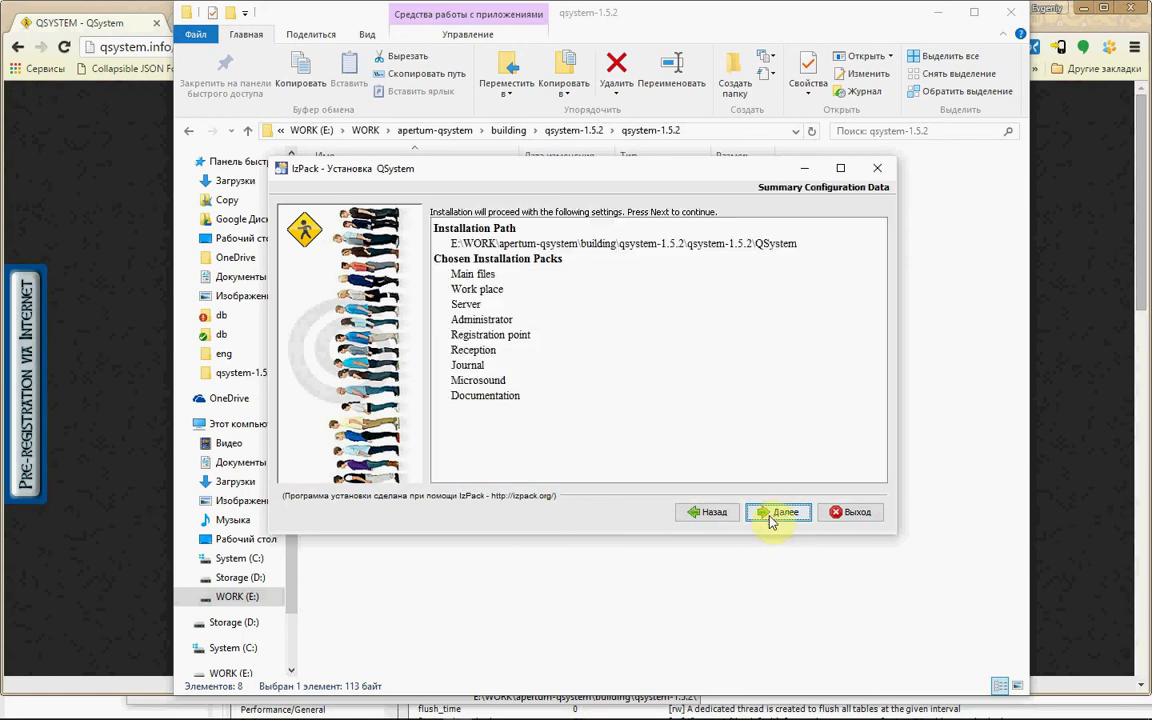
click(763, 516)
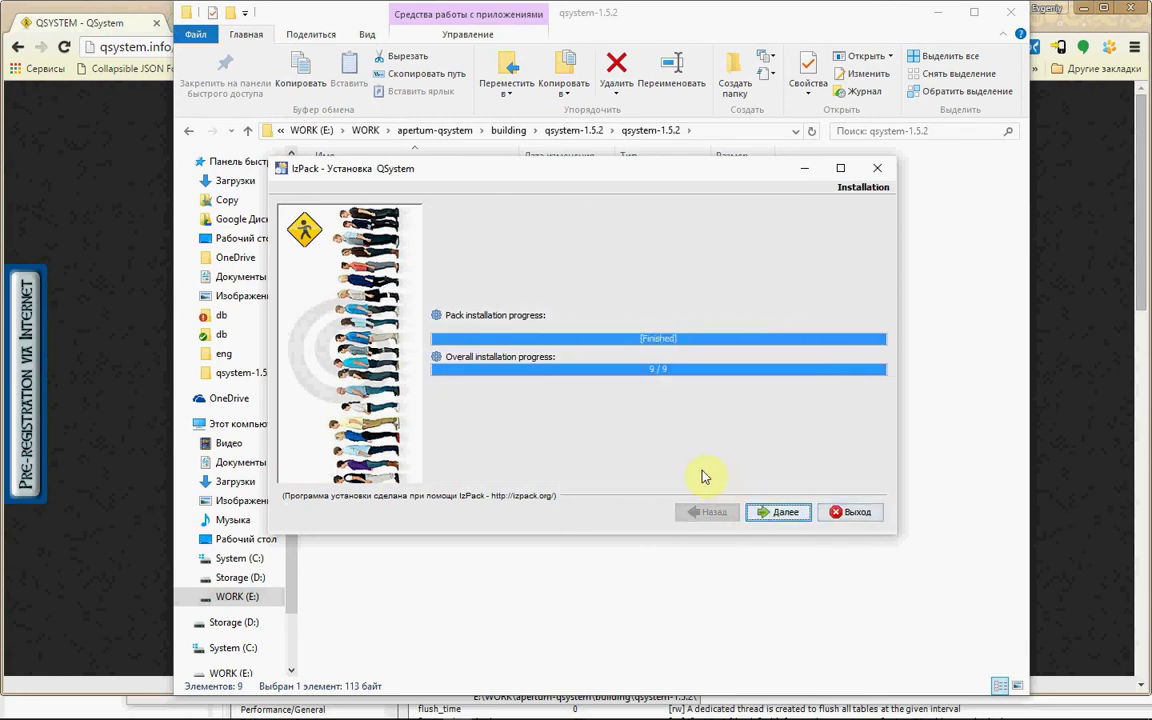
Turn off the creation of Start-Menu shortcuts and finish the QSystem installation wizard
click(762, 507)
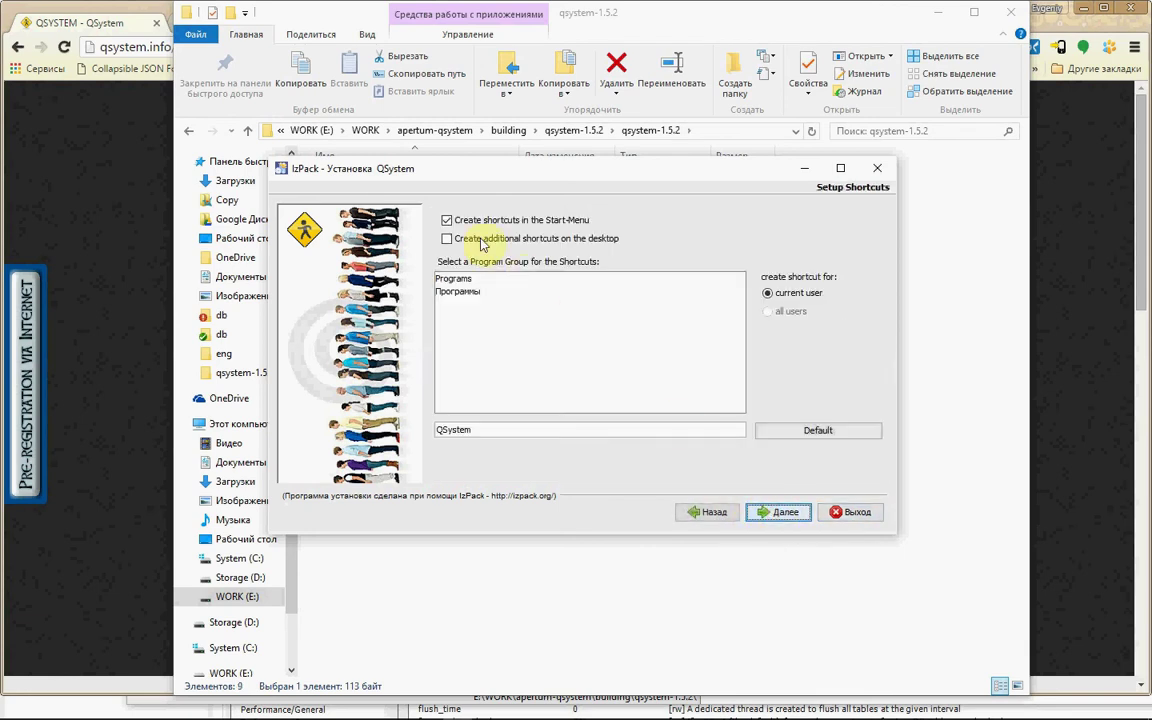
click(447, 220)
click(772, 512)
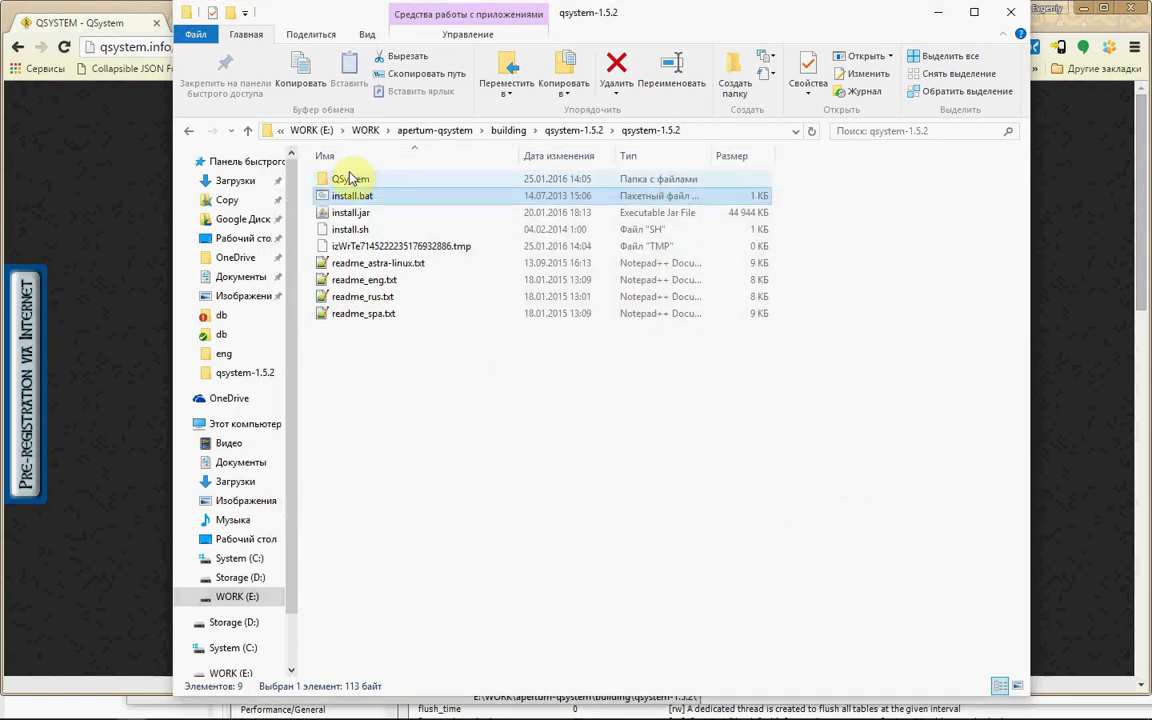
Start StartAdmin.bat from the installed QSystem folder as Administrator to view the system state, and close the program
click(346, 183)
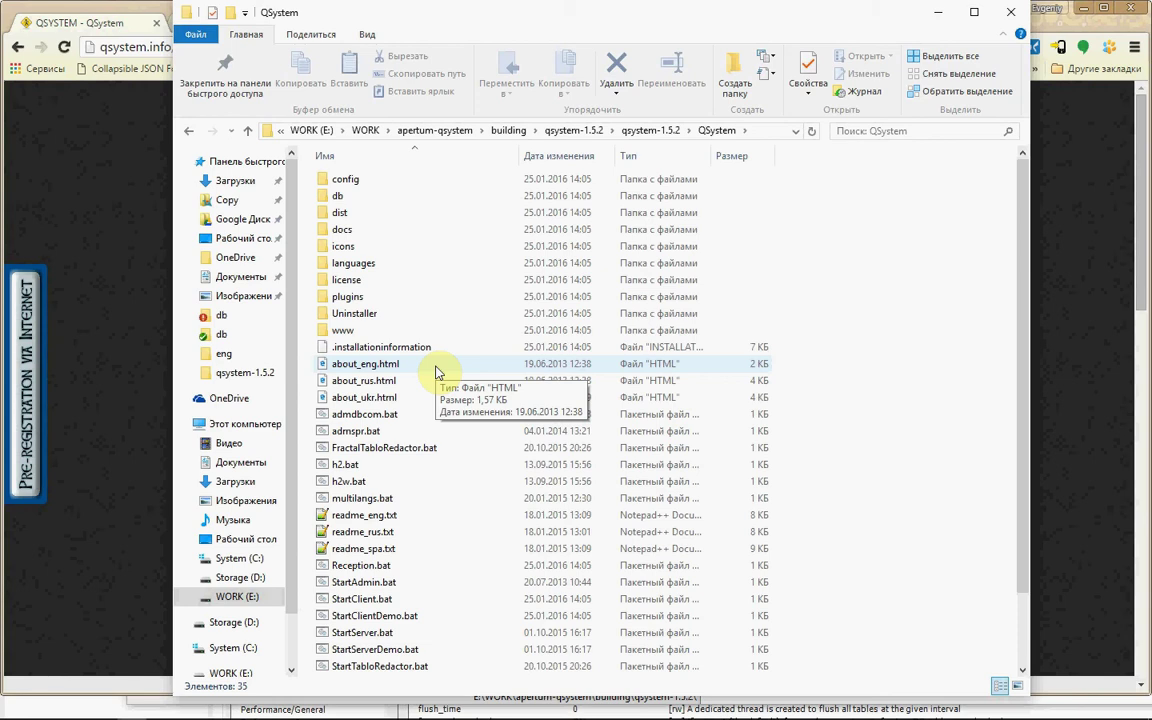
click(433, 385)
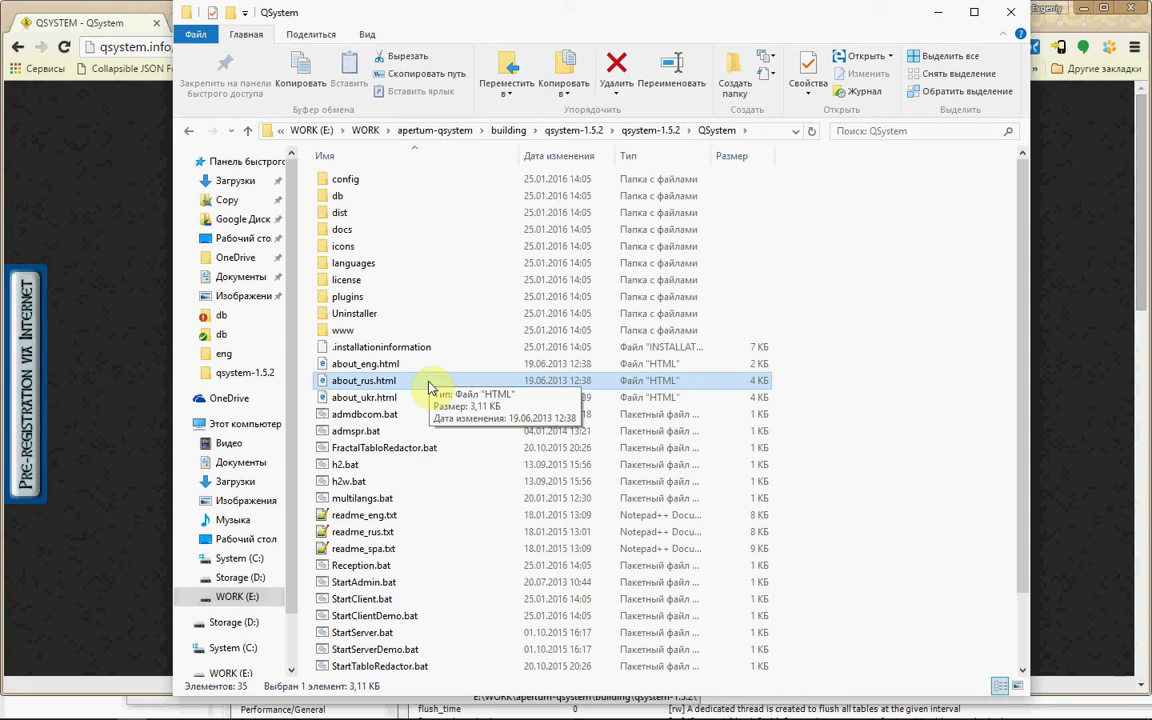
click(384, 585)
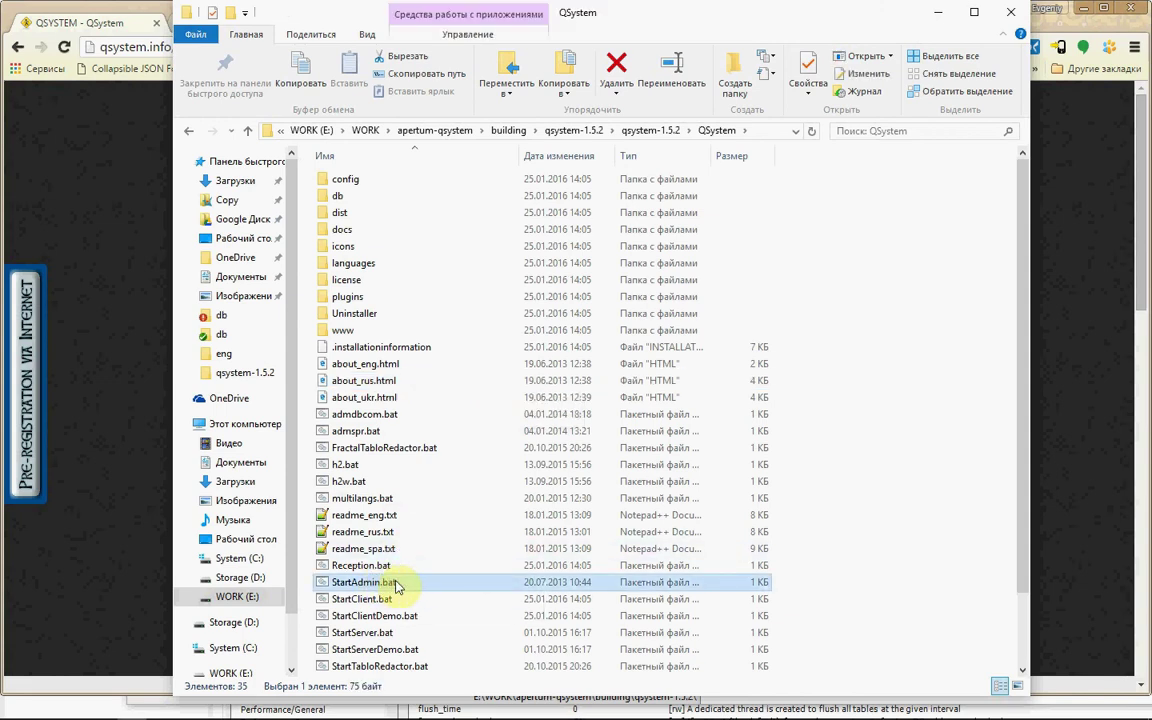
double_click(403, 587)
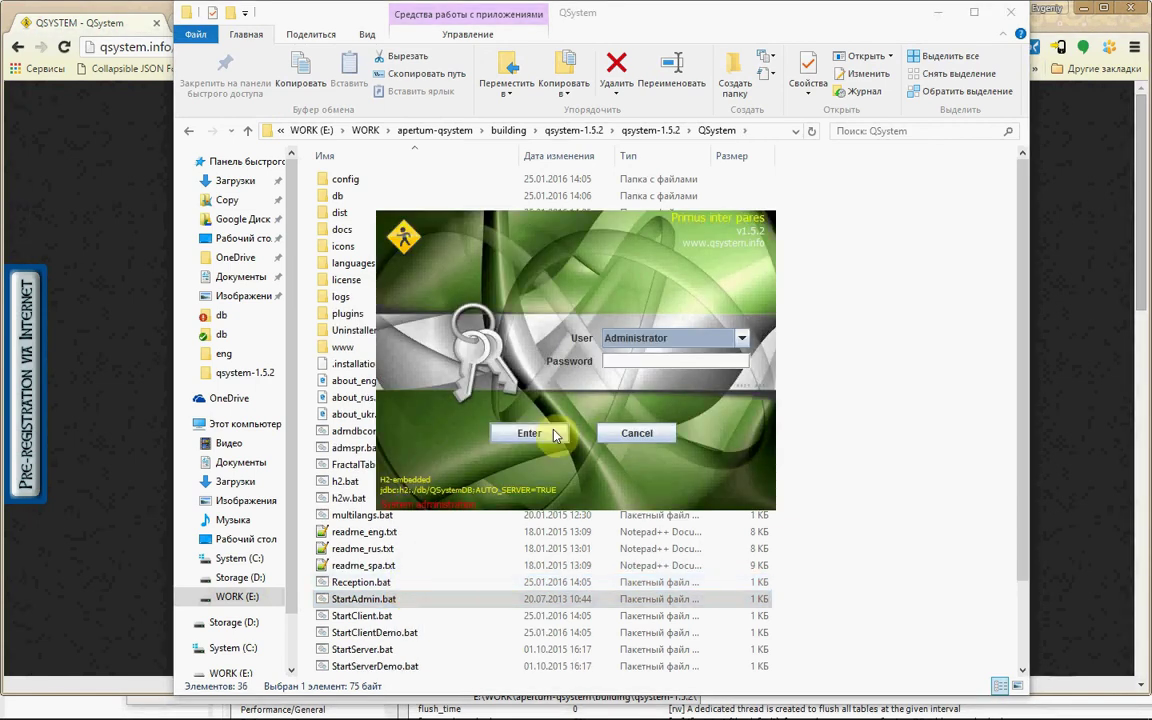
click(530, 433)
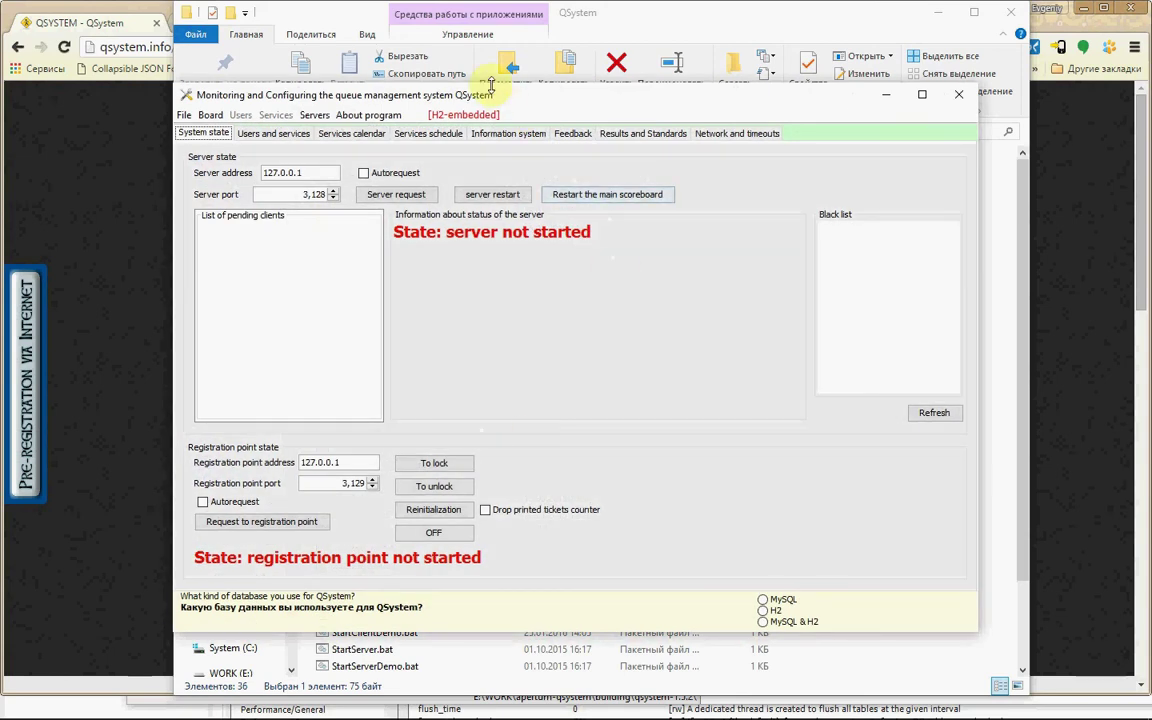
drag(497, 96, 517, 99)
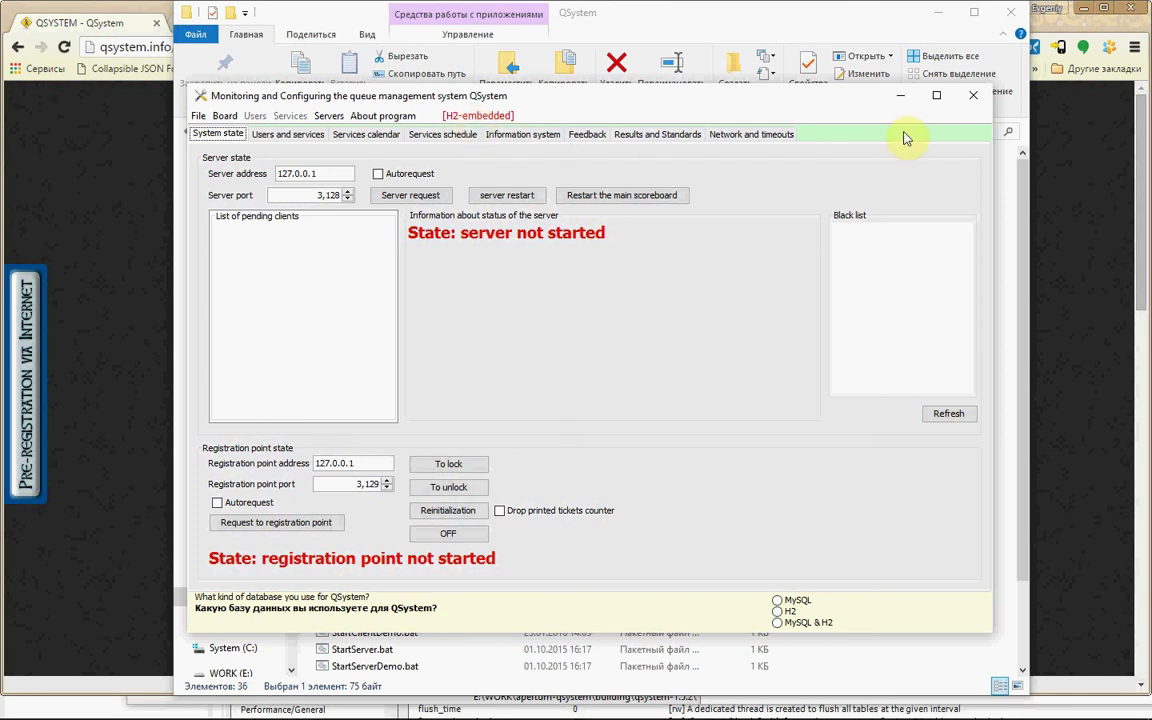
click(970, 98)
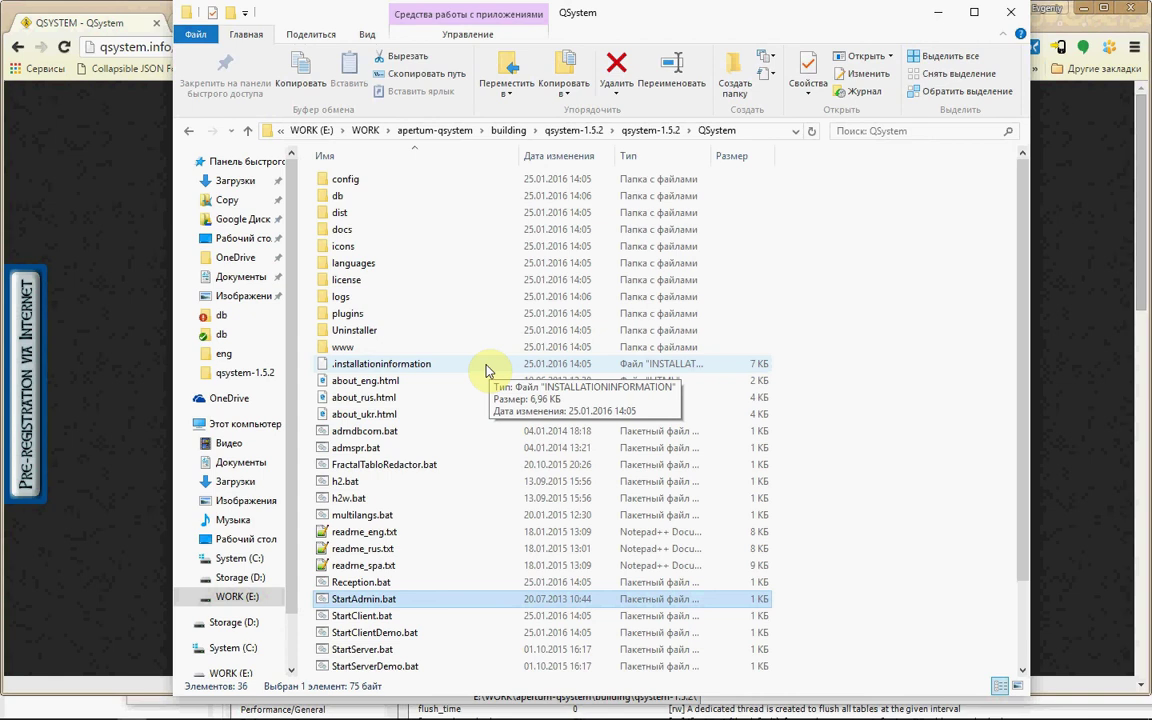
Look through the database files in the QSystem db folder, including the MySQL and H2 scripts and QSystemDB.mv.db
double_click(358, 198)
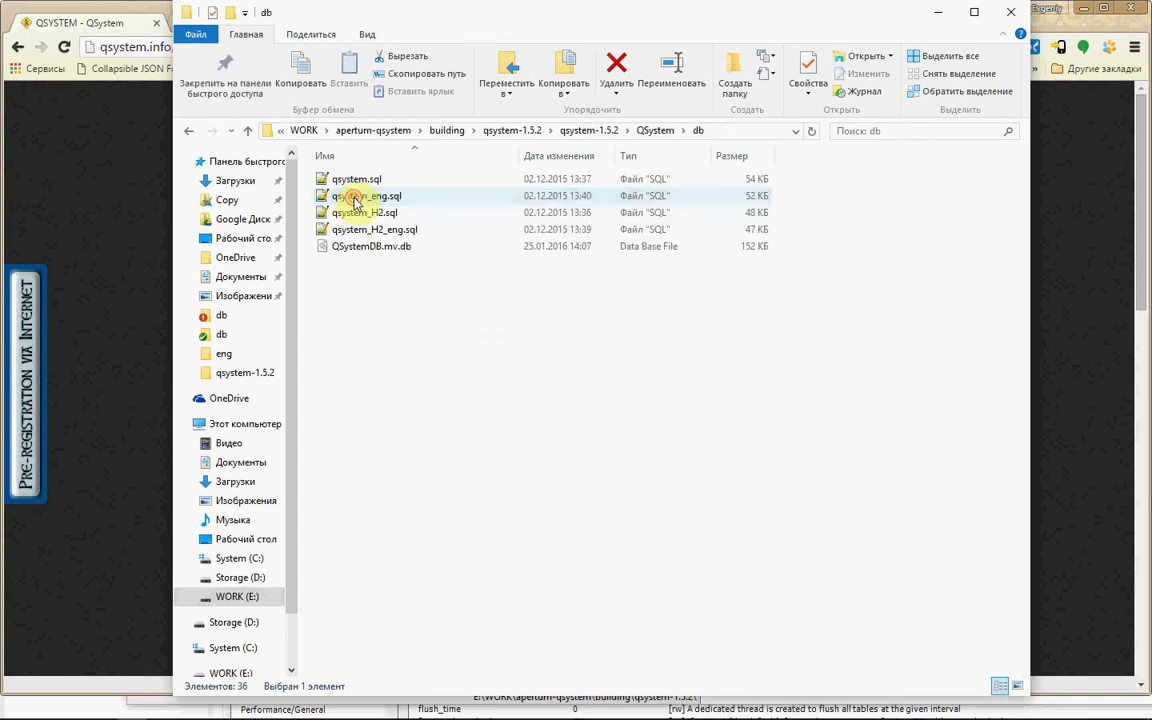
click(356, 248)
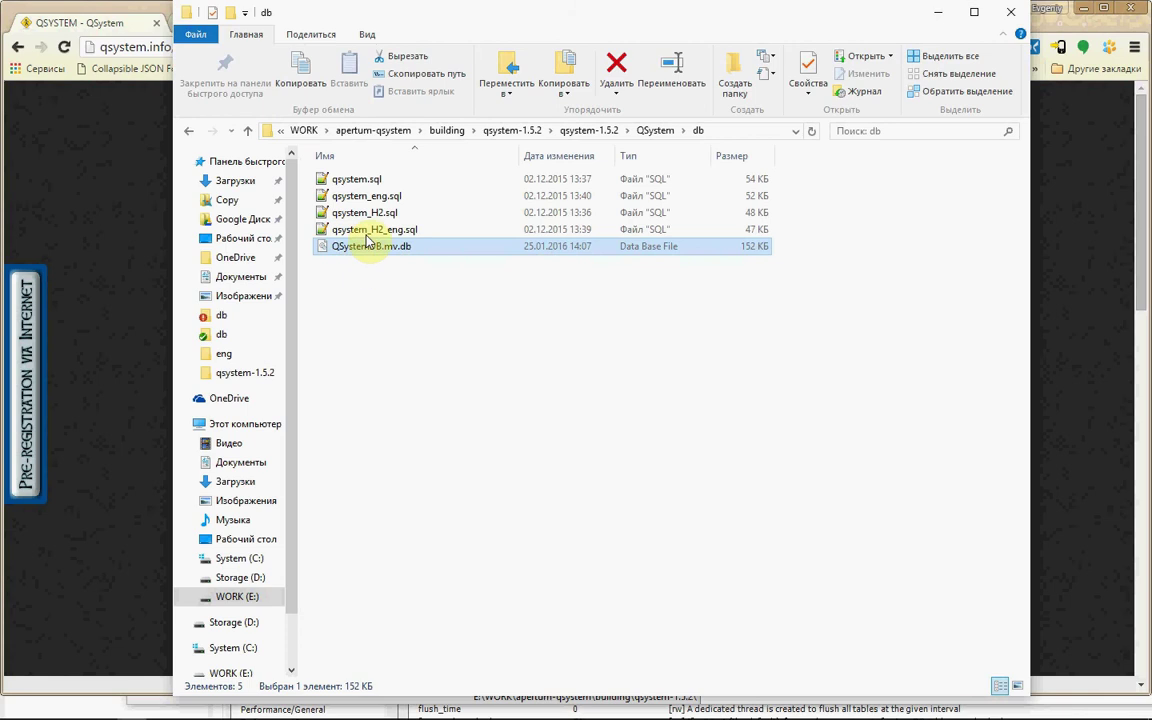
click(336, 179)
click(352, 197)
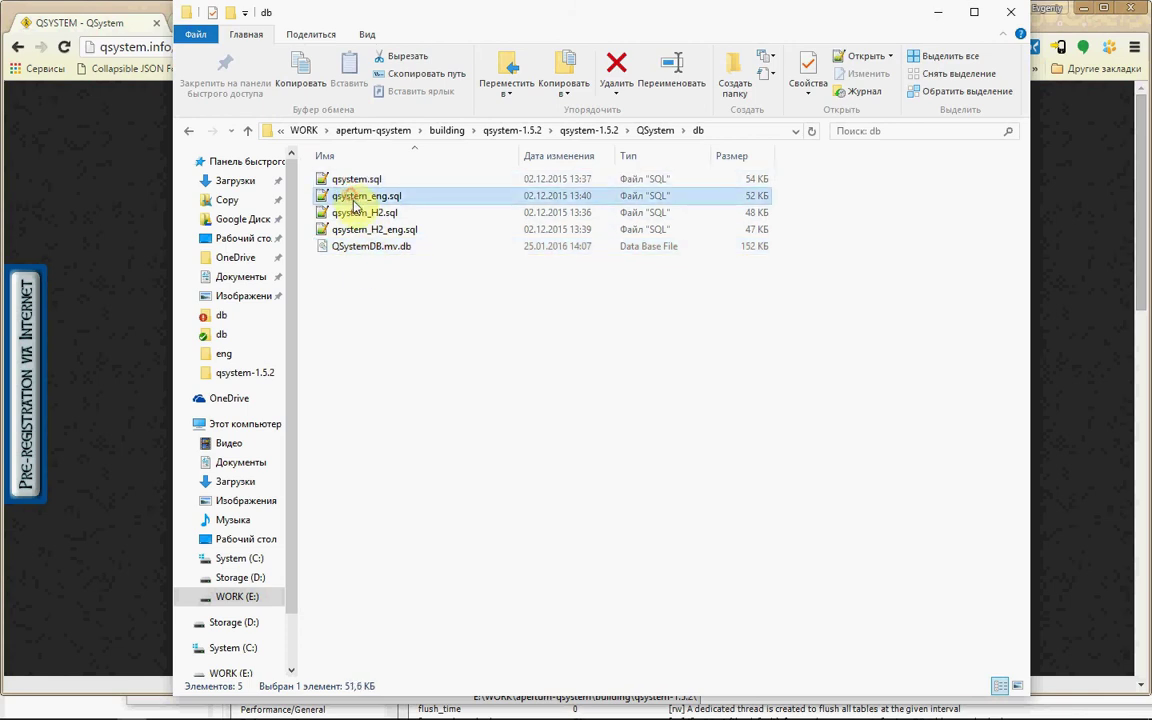
click(333, 214)
click(347, 230)
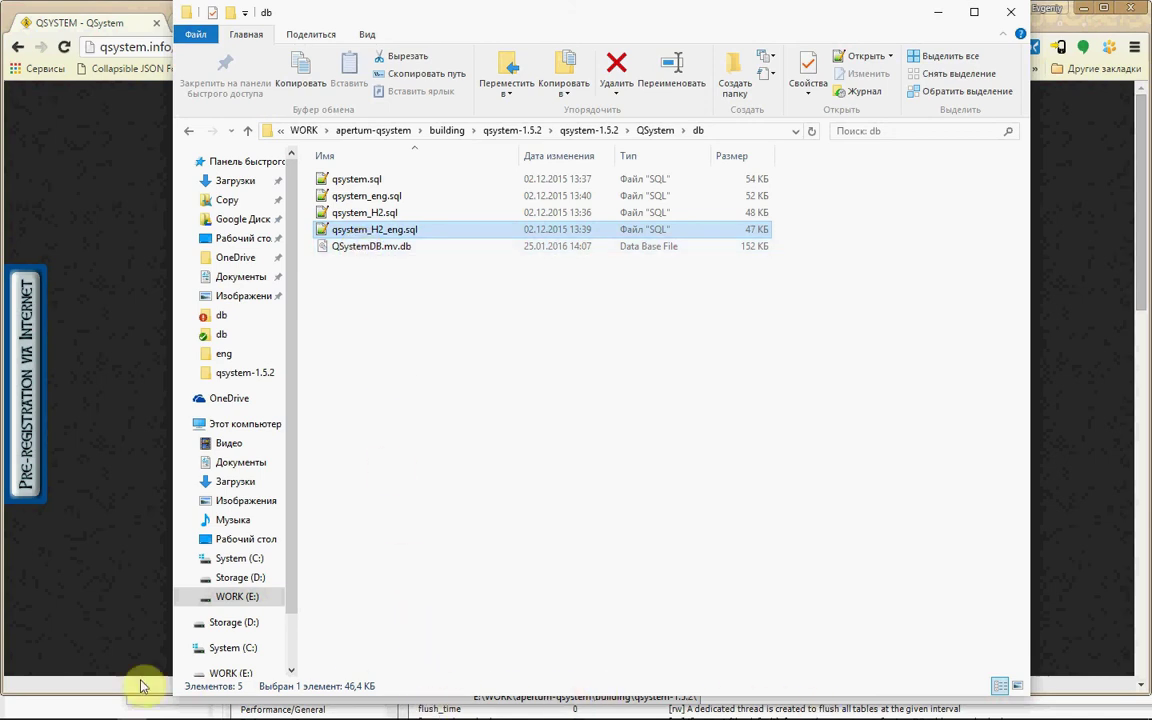
click(318, 180)
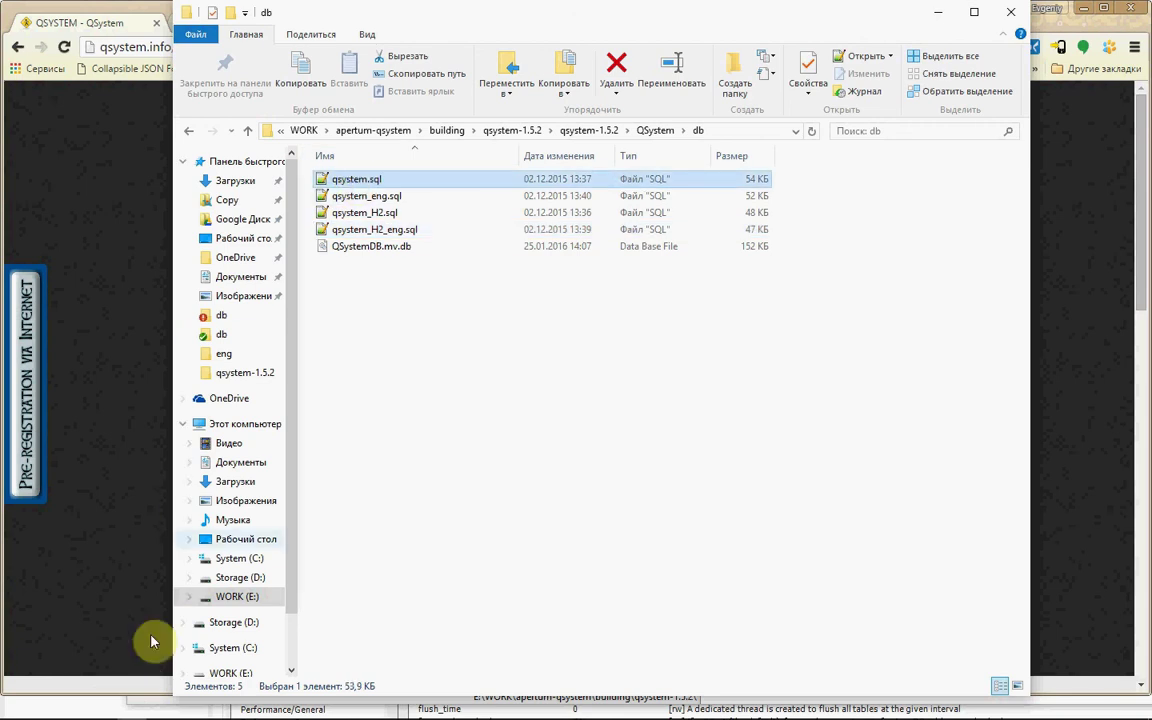
Switch to MySQL Workbench, open the qsystem_eng.sql script from the apertum-qsystem\db folder, and execute it
click(95, 700)
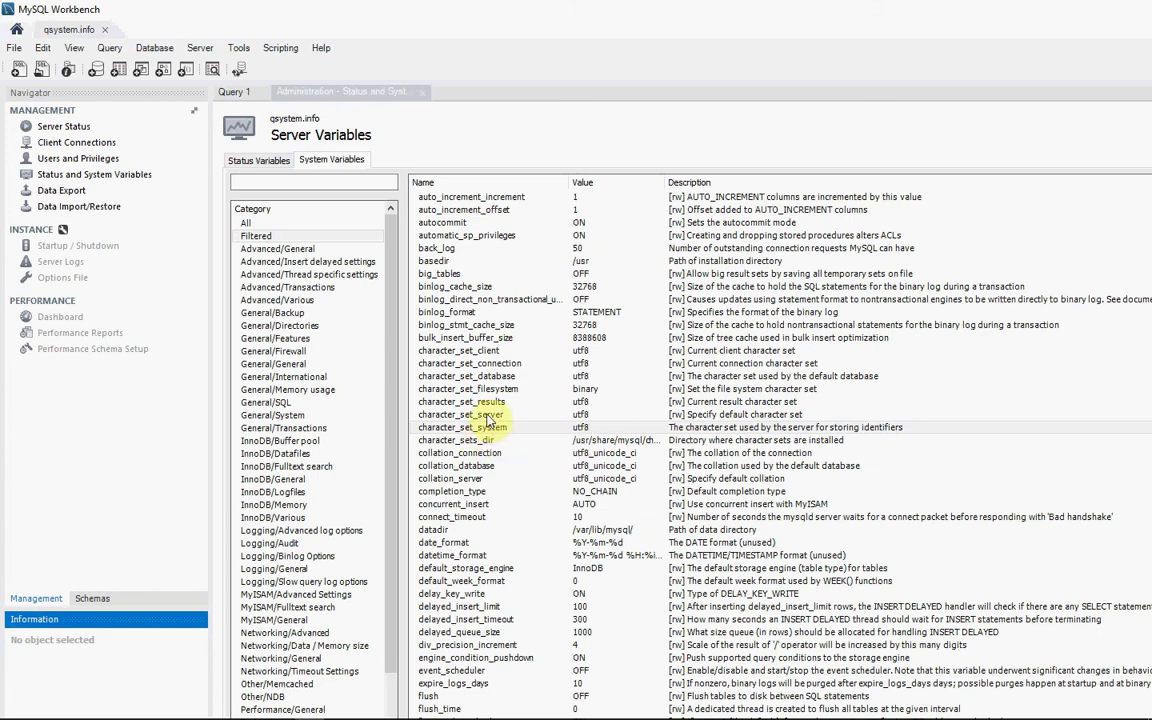
click(42, 70)
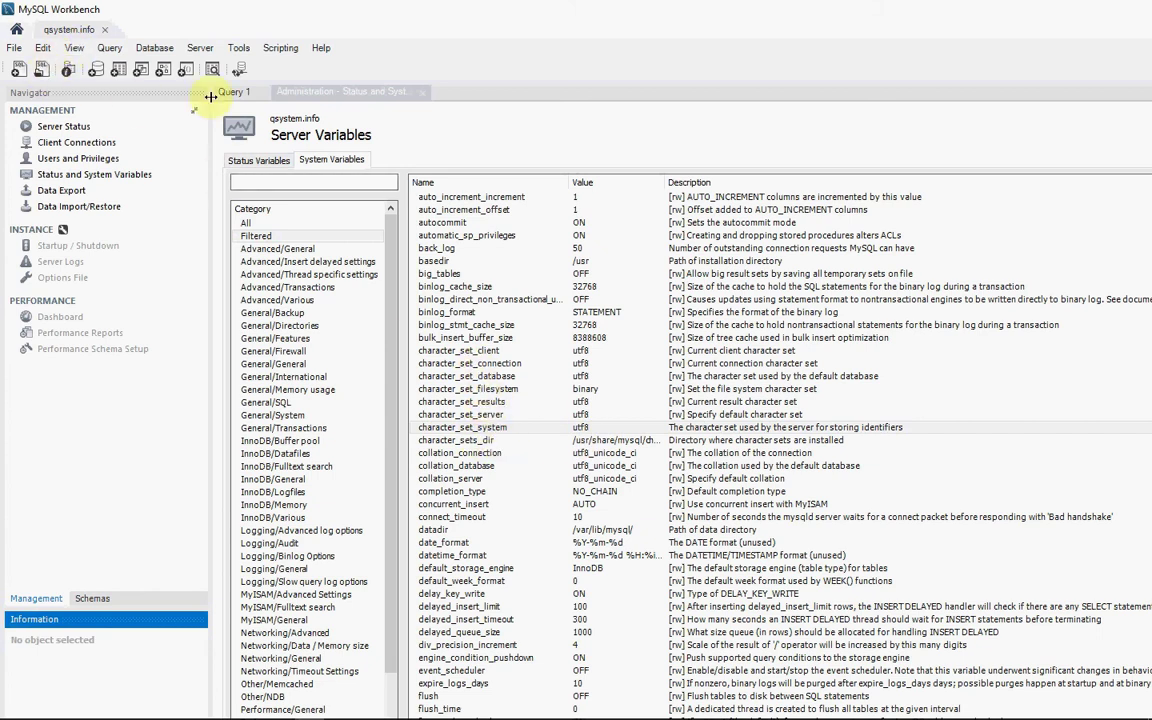
click(41, 70)
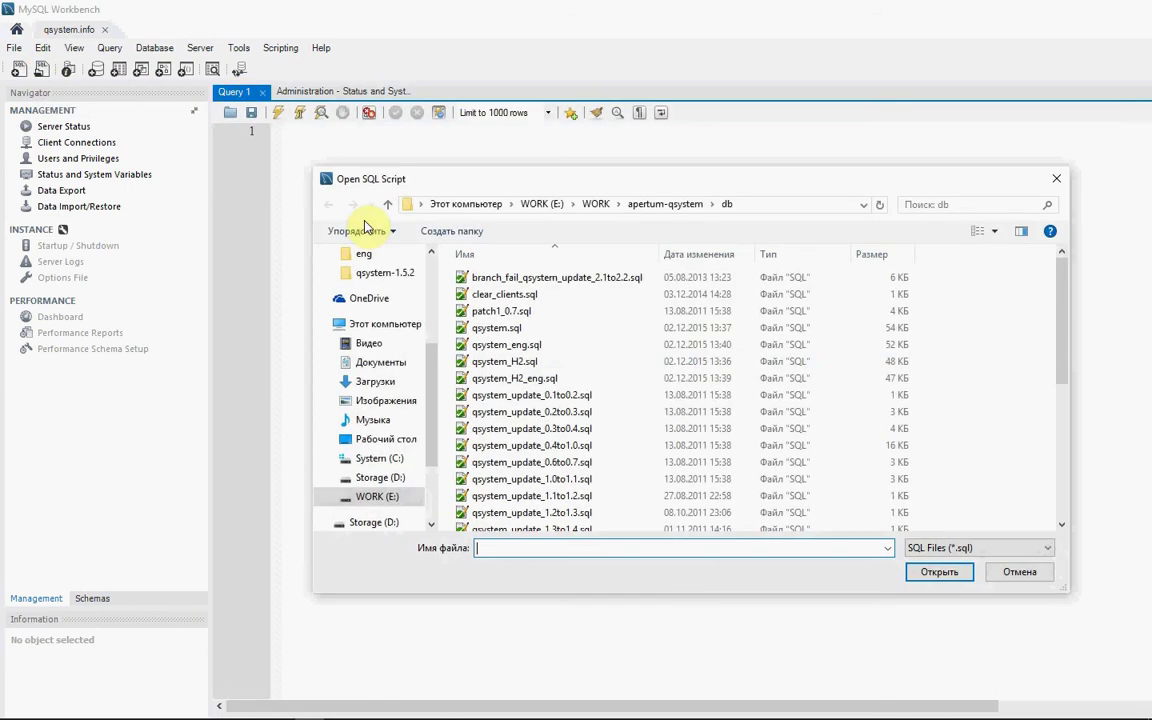
click(508, 344)
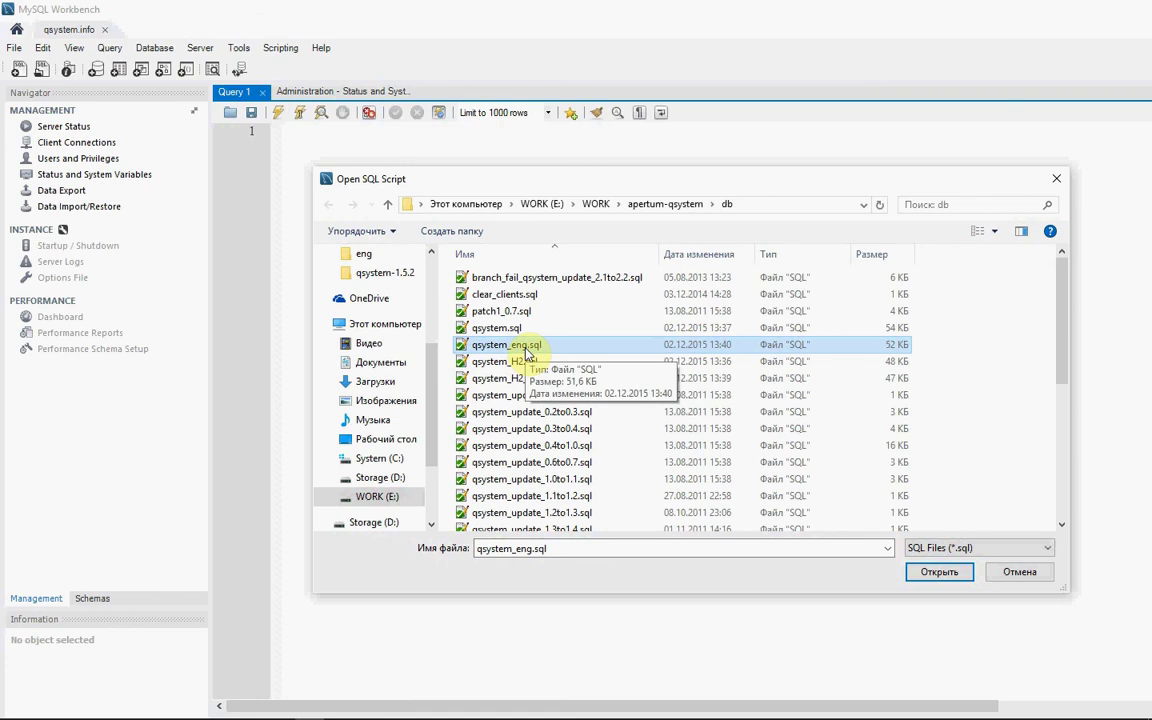
click(952, 572)
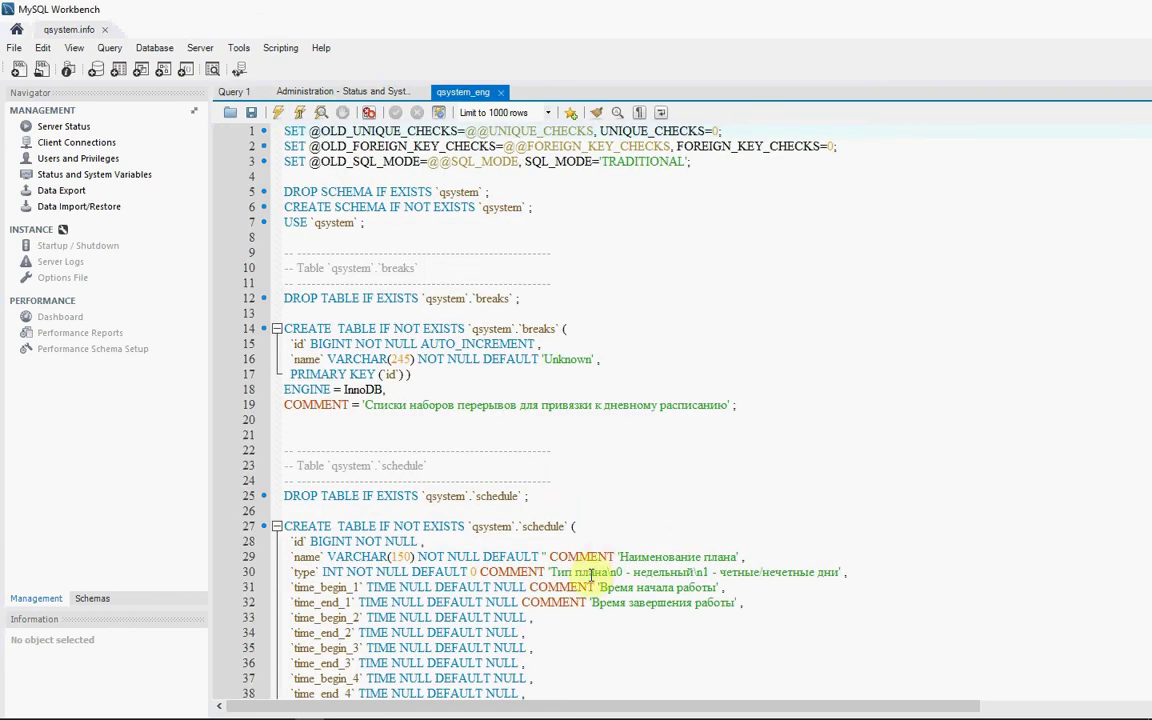
scroll(620, 575, down, 5)
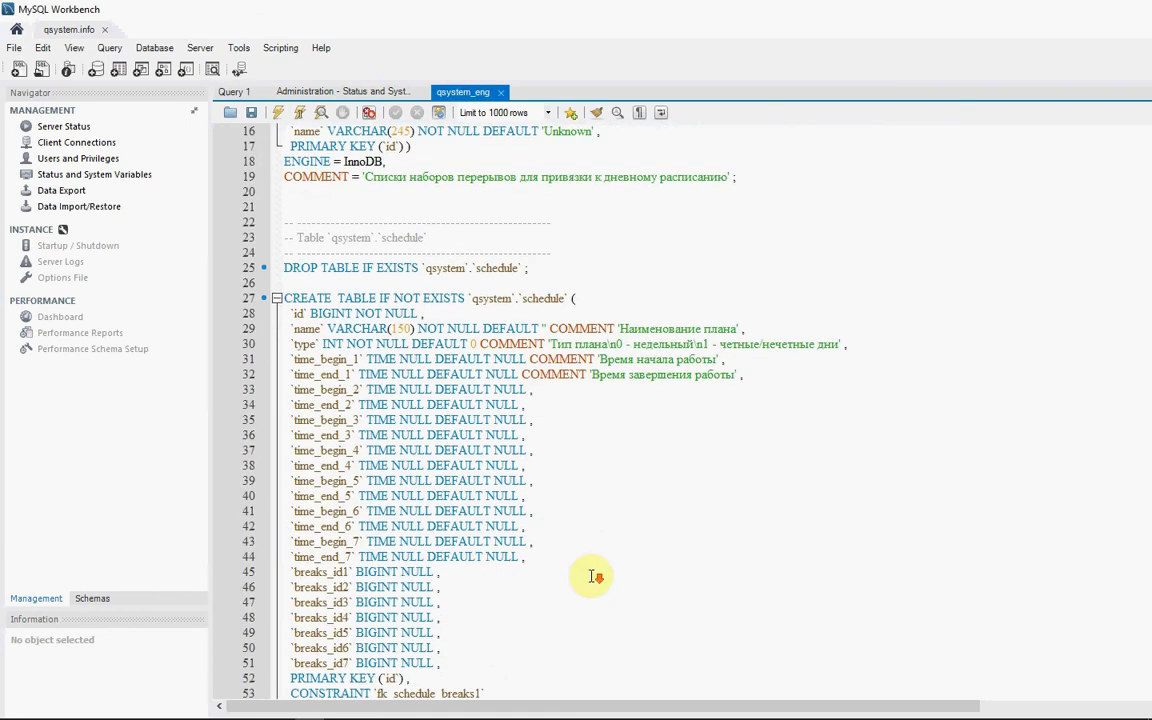
click(280, 116)
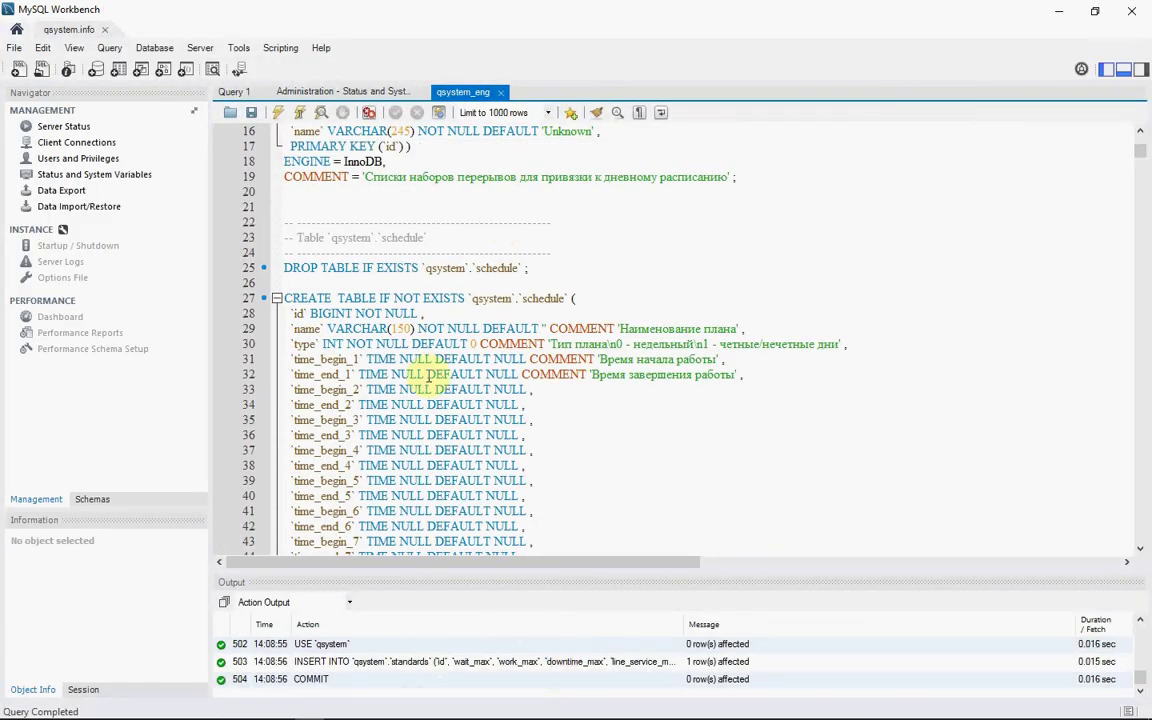
Switch back to File Explorer, return to the QSystem folder, and launch admdbcom.bat
mouse_move(140, 710)
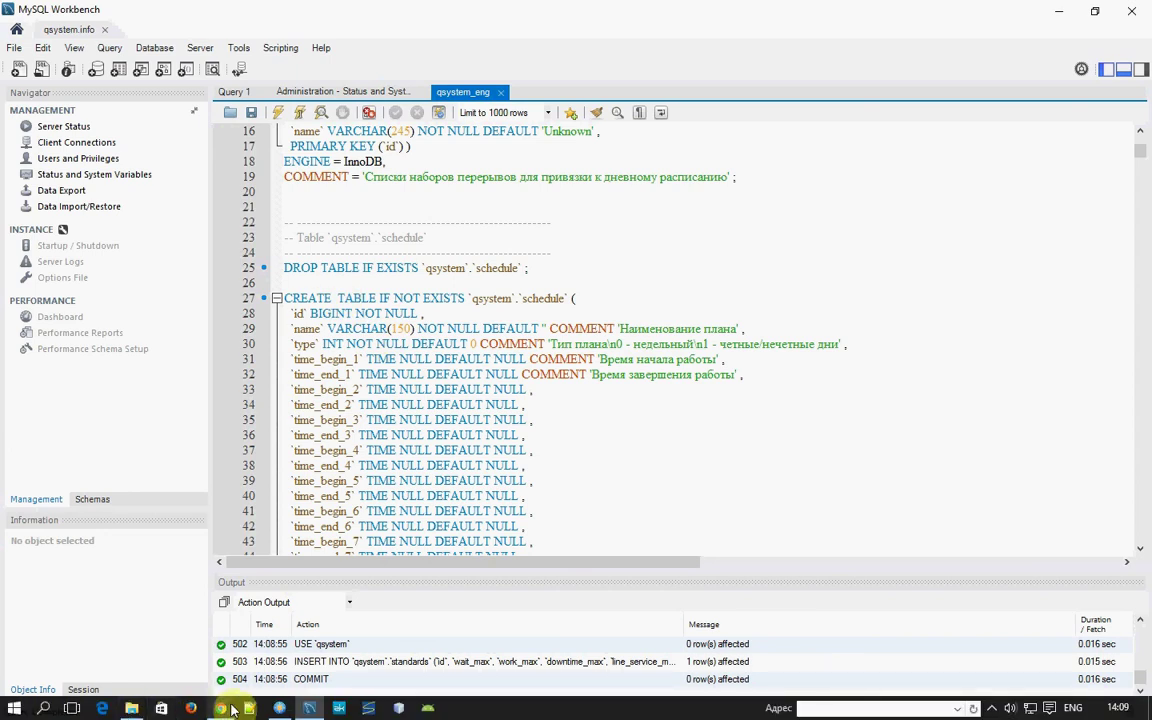
click(131, 707)
click(393, 296)
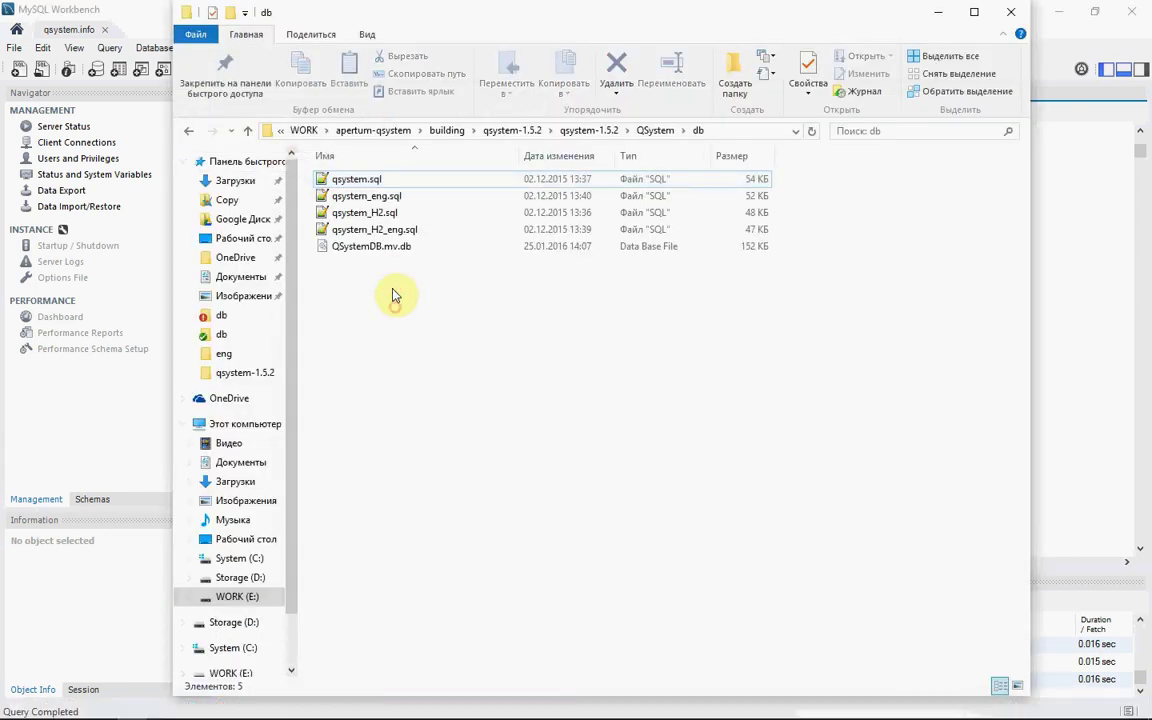
key(alt+Left)
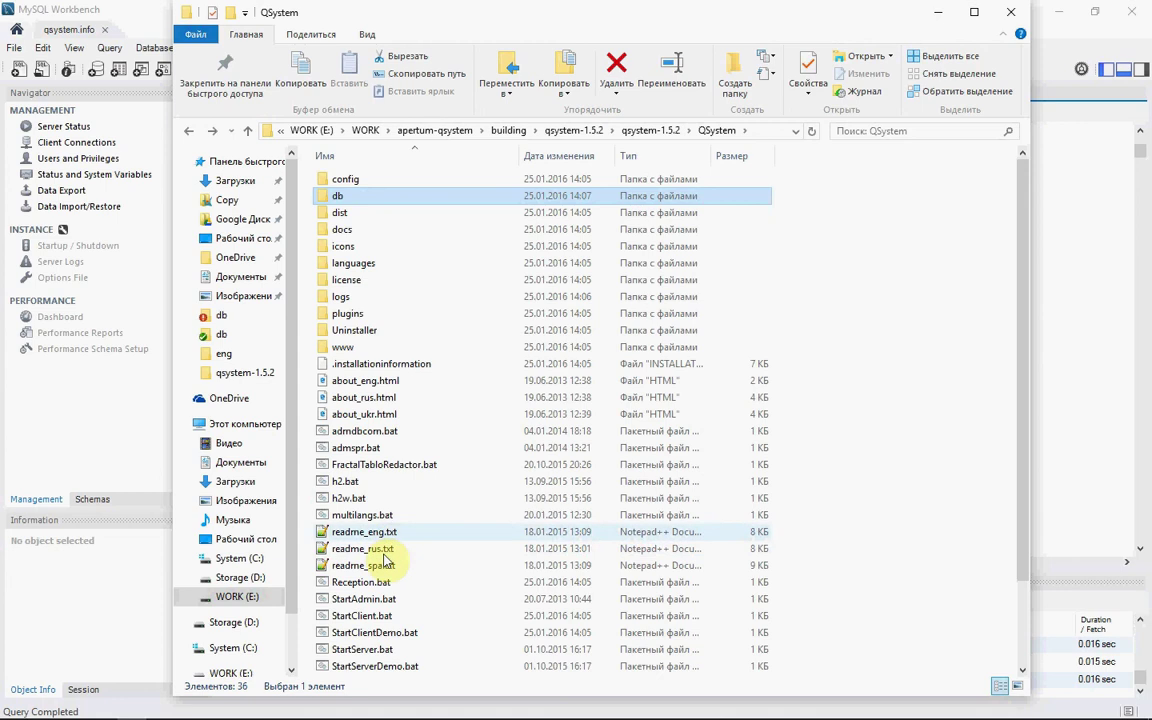
scroll(385, 557, down, 2)
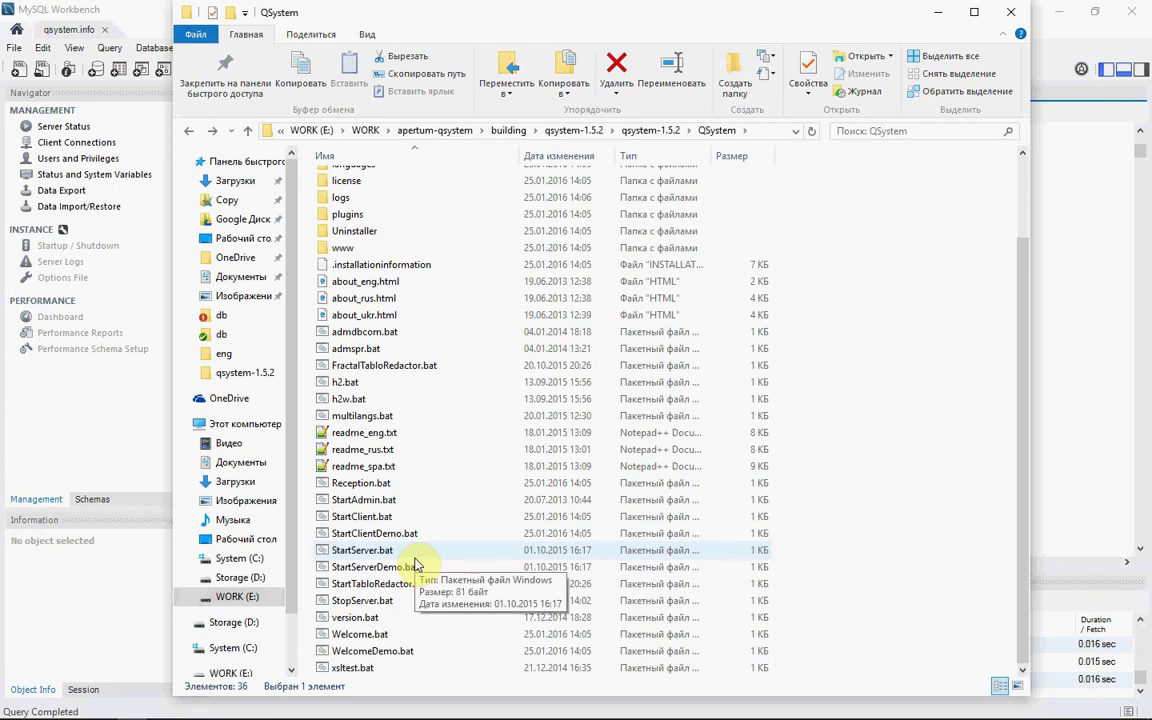
scroll(420, 565, up, 2)
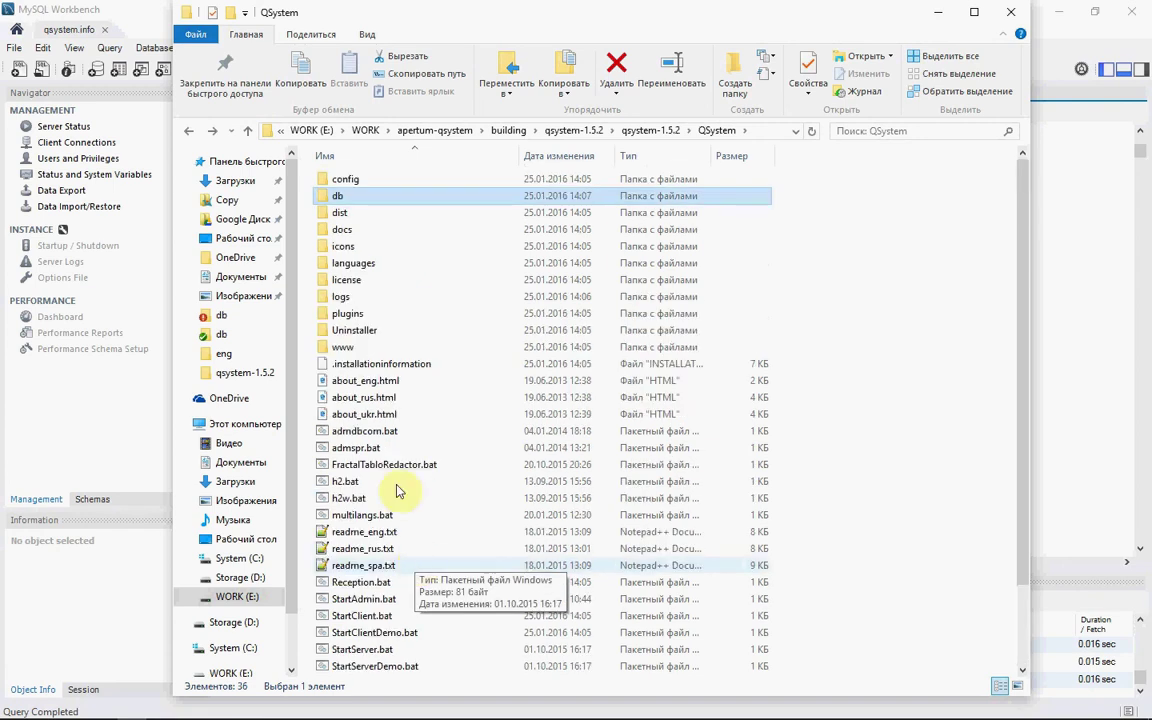
click(340, 432)
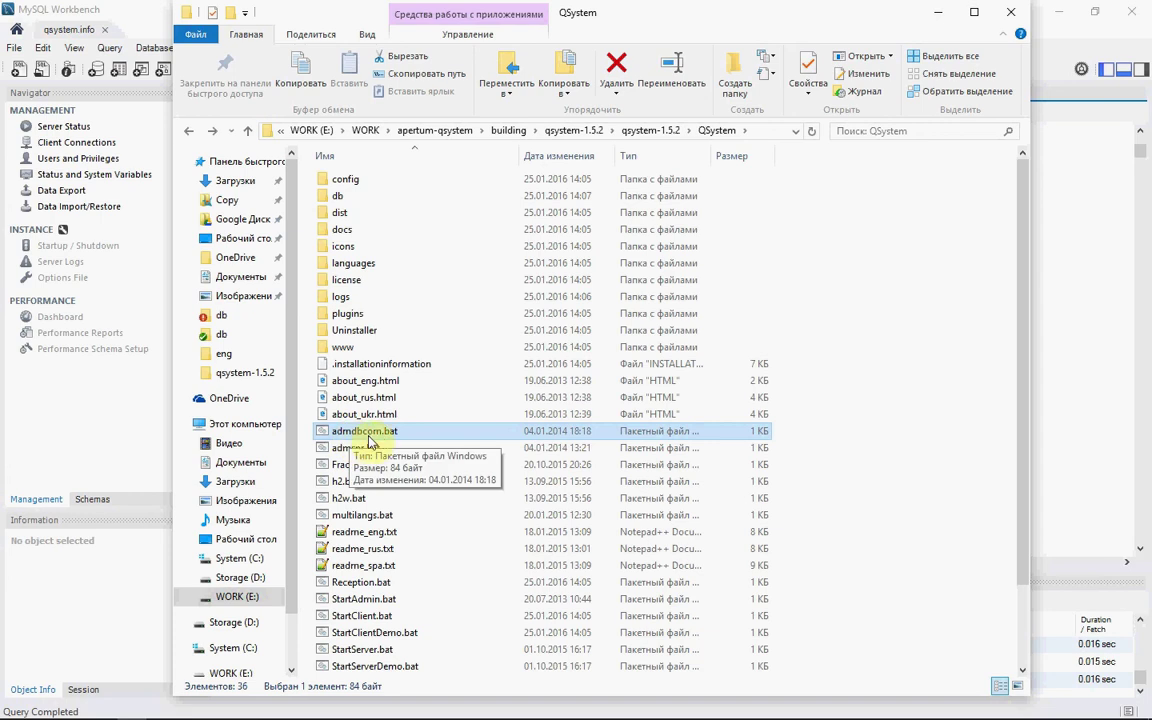
double_click(377, 438)
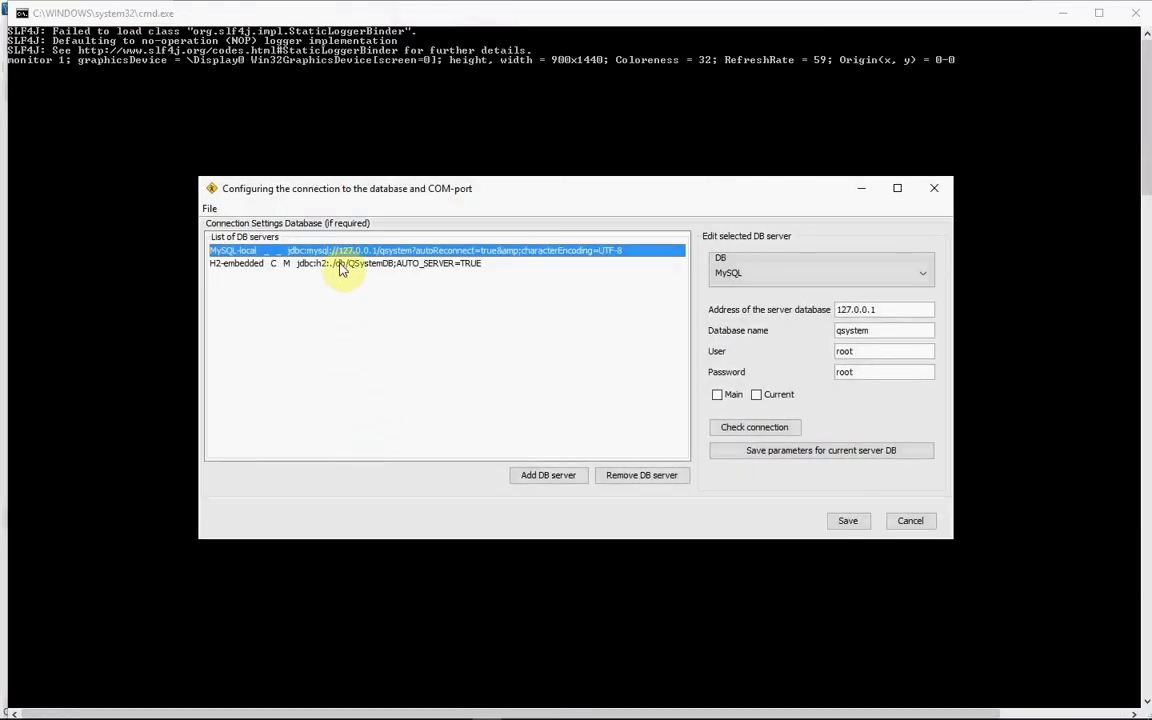
Compare the MySQL-local and H2-embedded server entries and check the database connection of MySQL-local
click(340, 266)
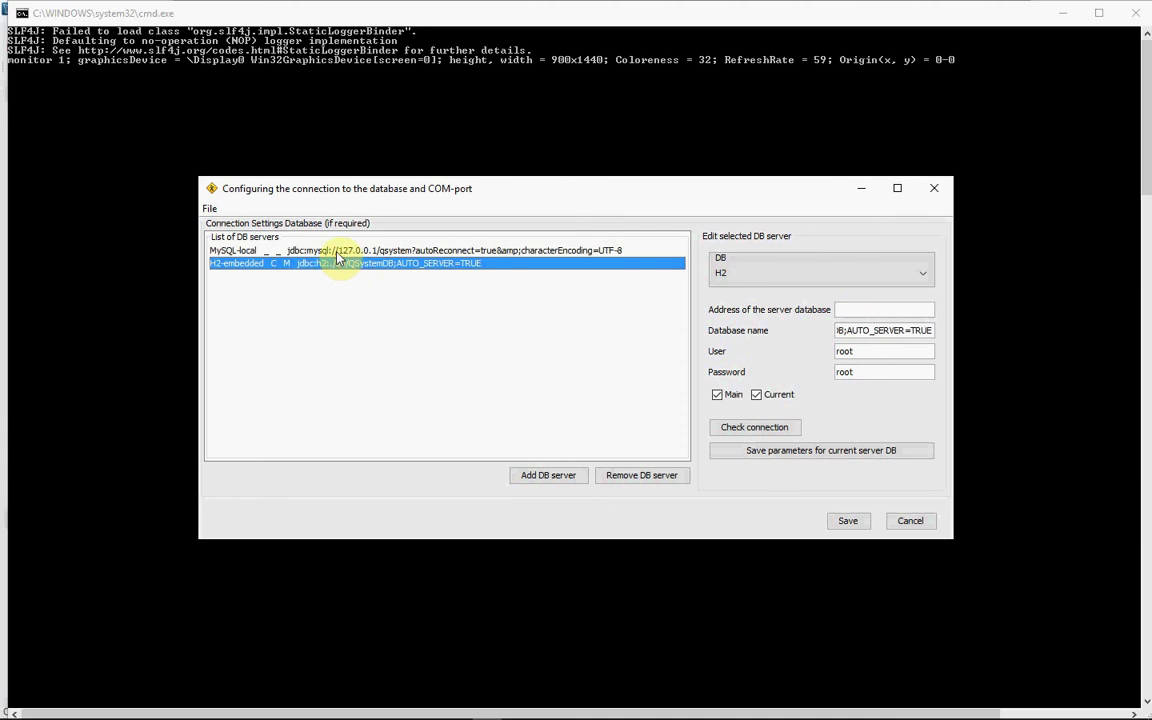
click(305, 250)
click(336, 265)
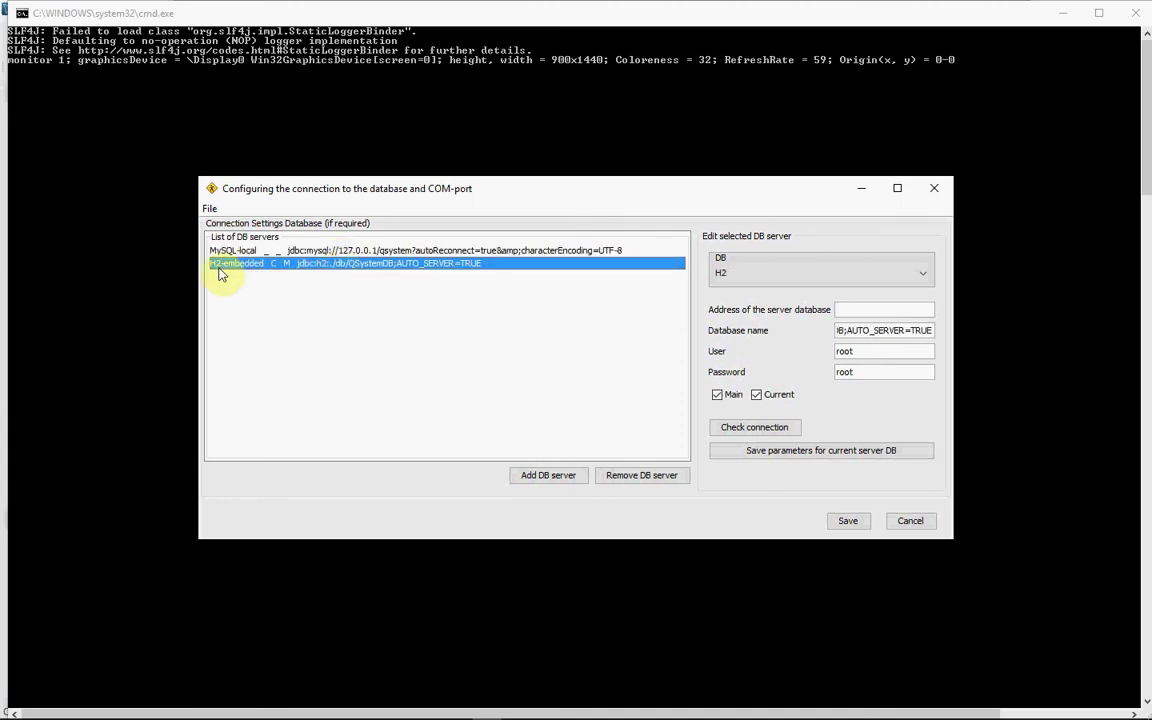
click(296, 251)
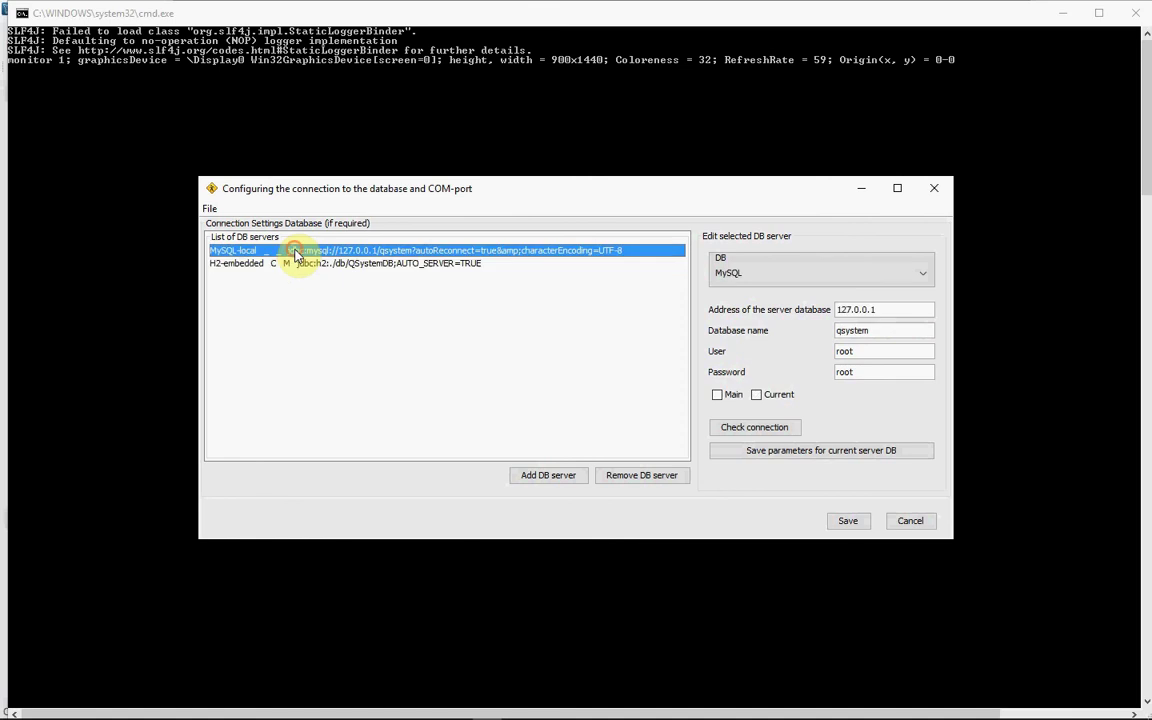
click(740, 428)
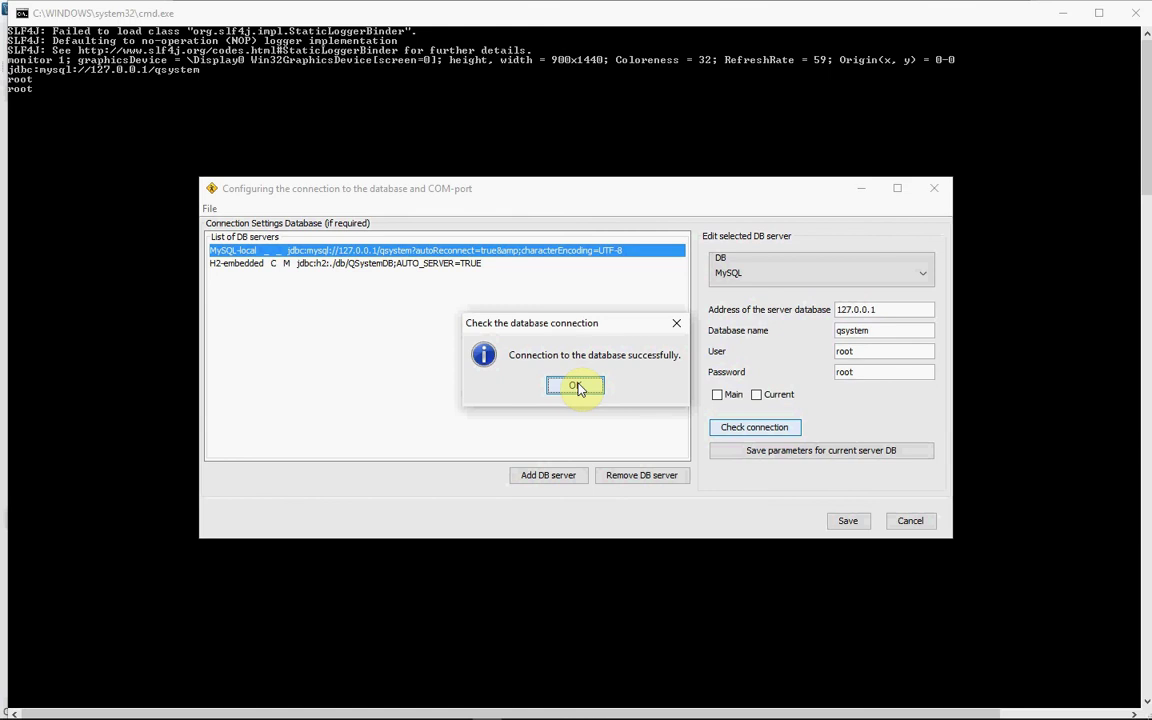
click(578, 389)
Mark the MySQL-local database server as Main and Current and save the parameters for that server
click(716, 394)
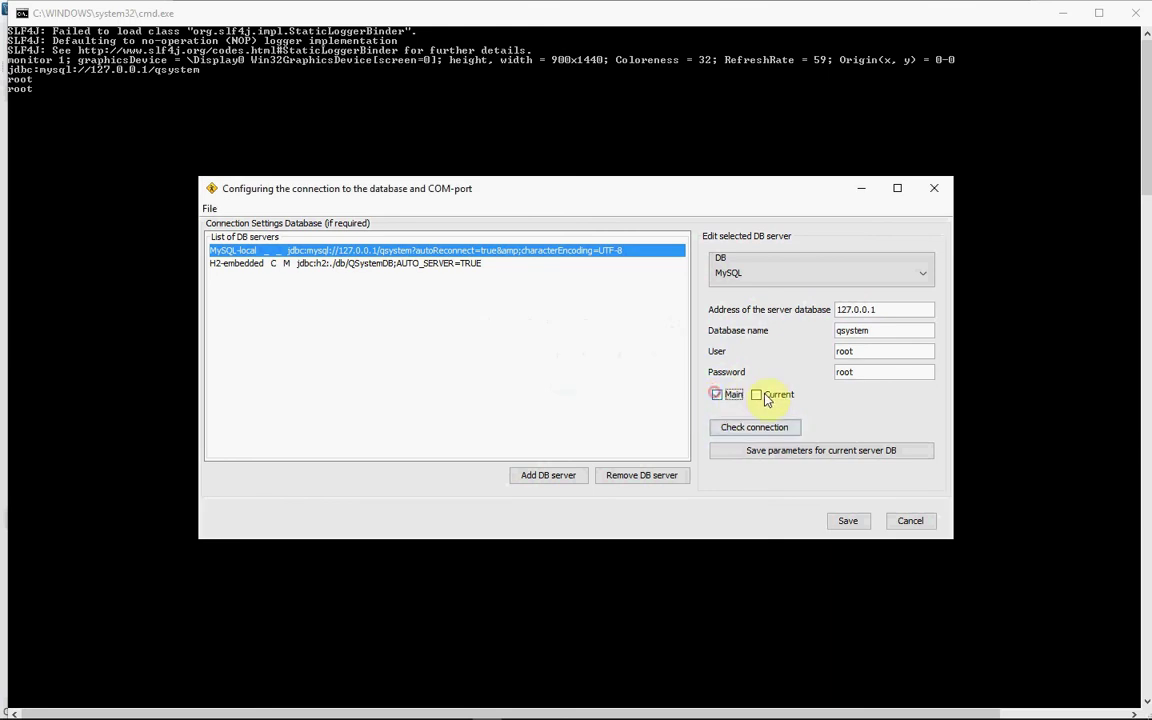
click(759, 398)
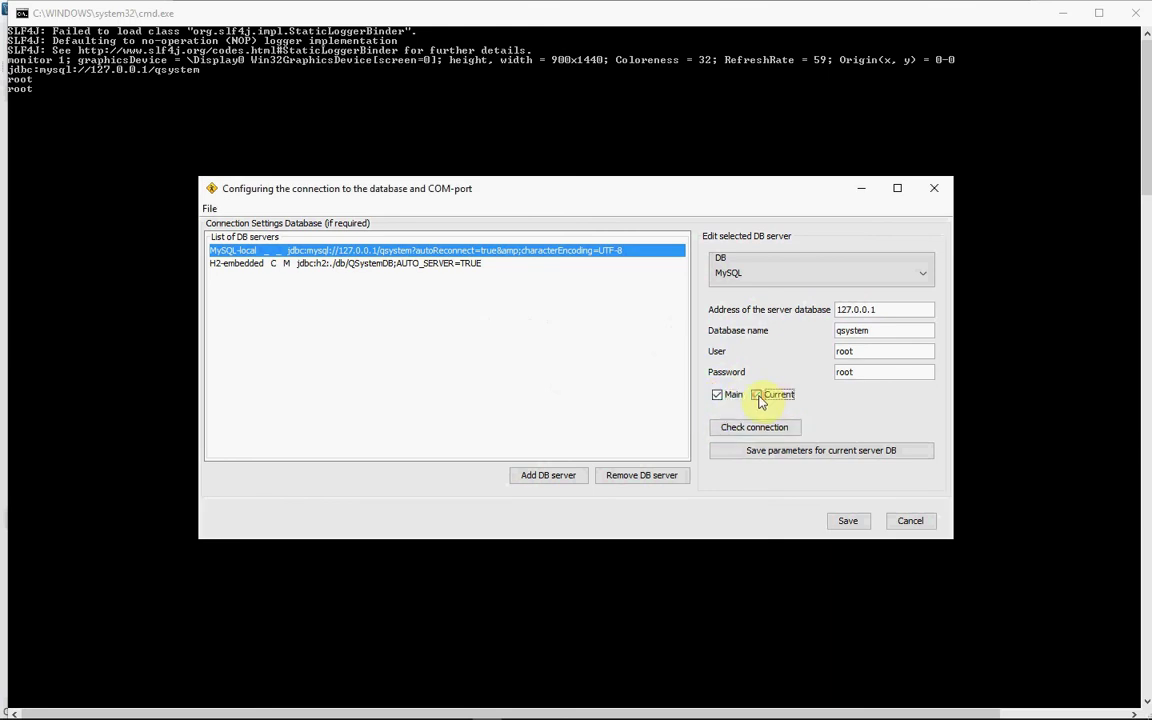
click(755, 455)
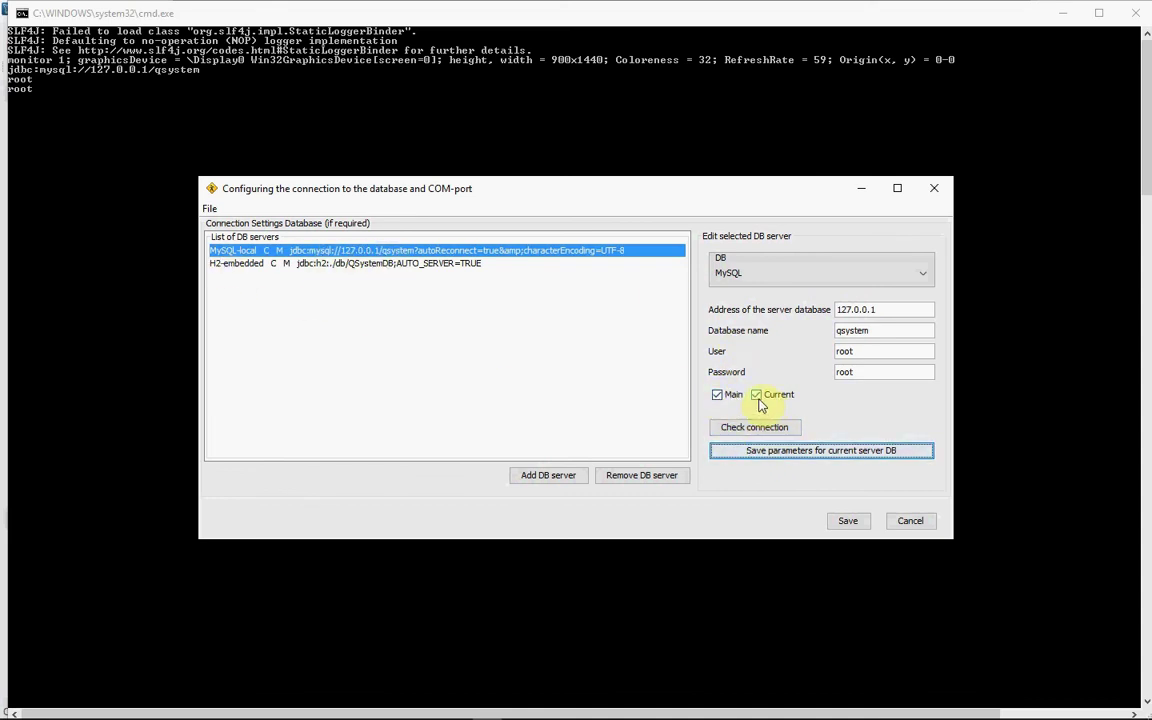
Save the database connection configuration, launch StartAdmin.bat and log in as the Администратор user
click(848, 522)
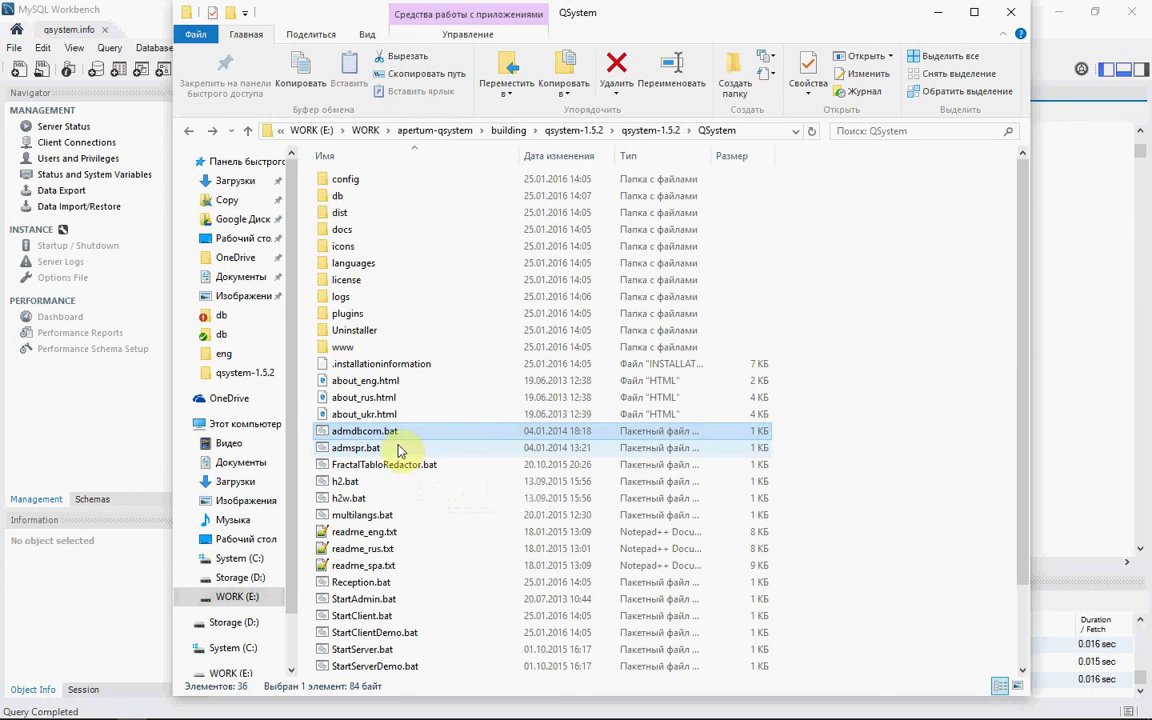
click(372, 600)
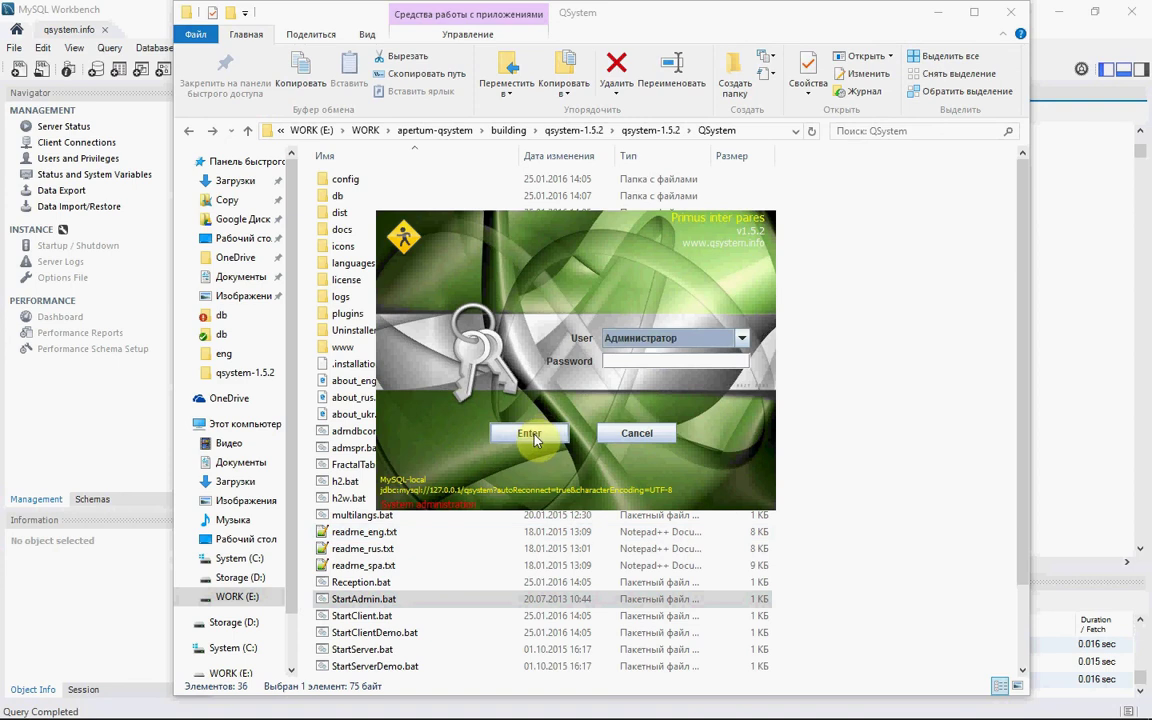
click(533, 436)
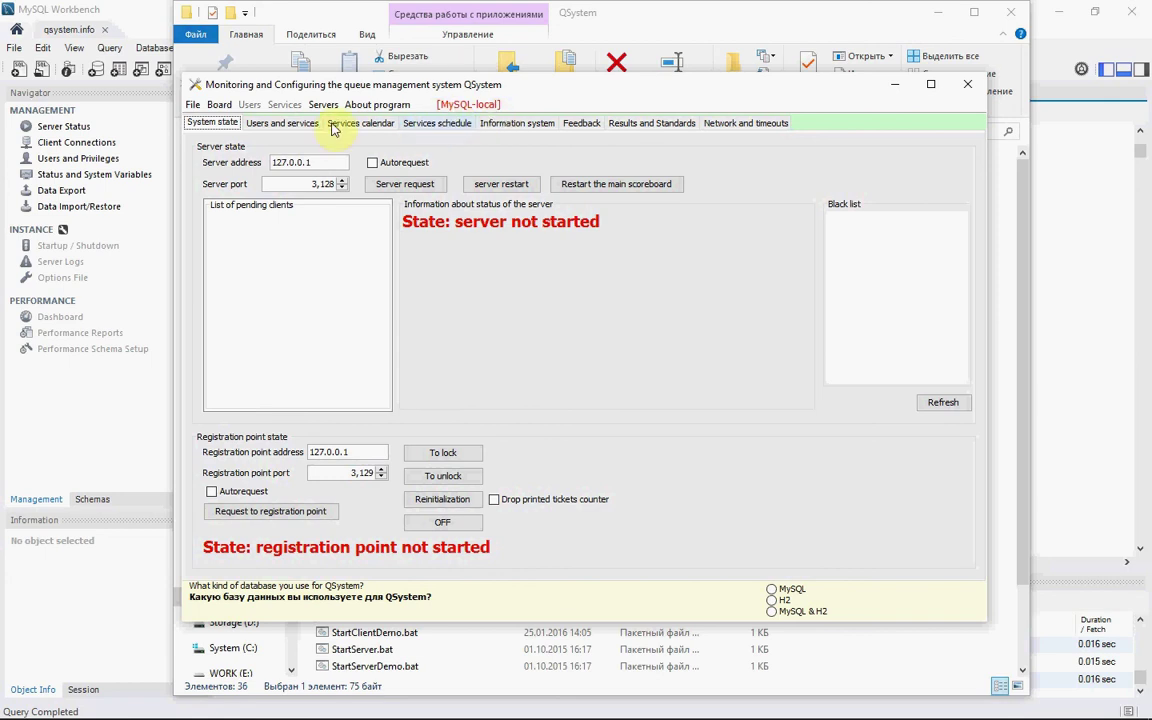
Examine the UserOk and Nice operator users with their assigned services, and the descriptions of The best service and Most important service
click(285, 122)
click(356, 176)
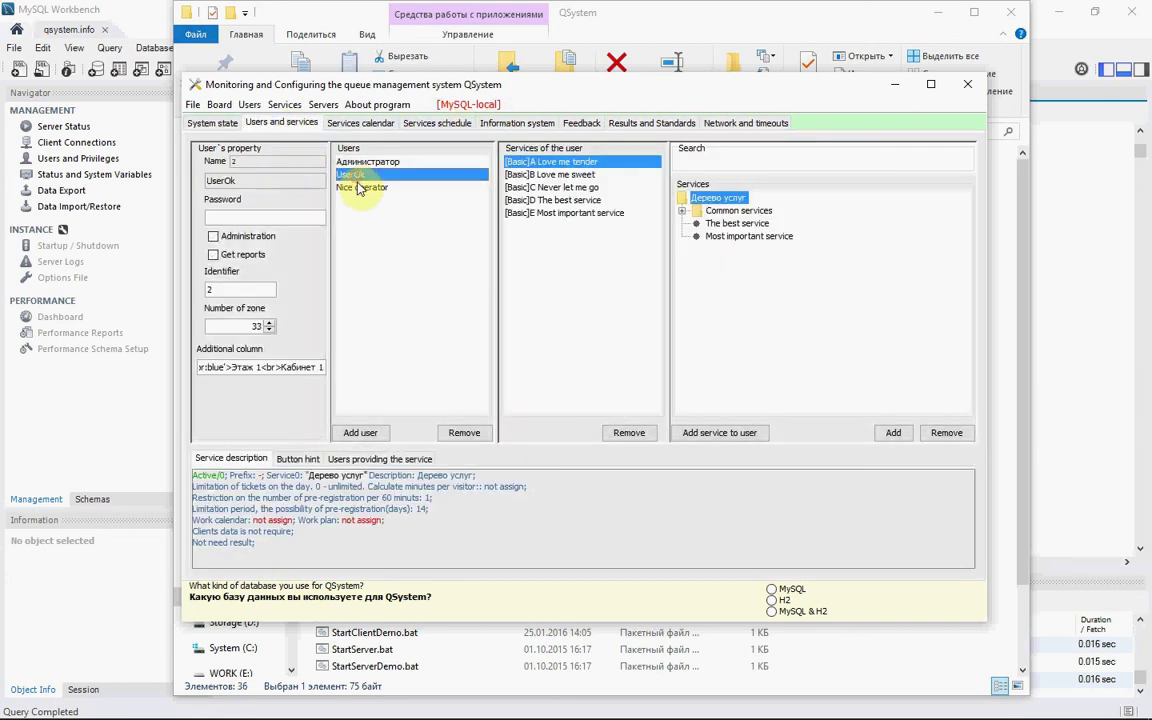
click(362, 187)
click(356, 175)
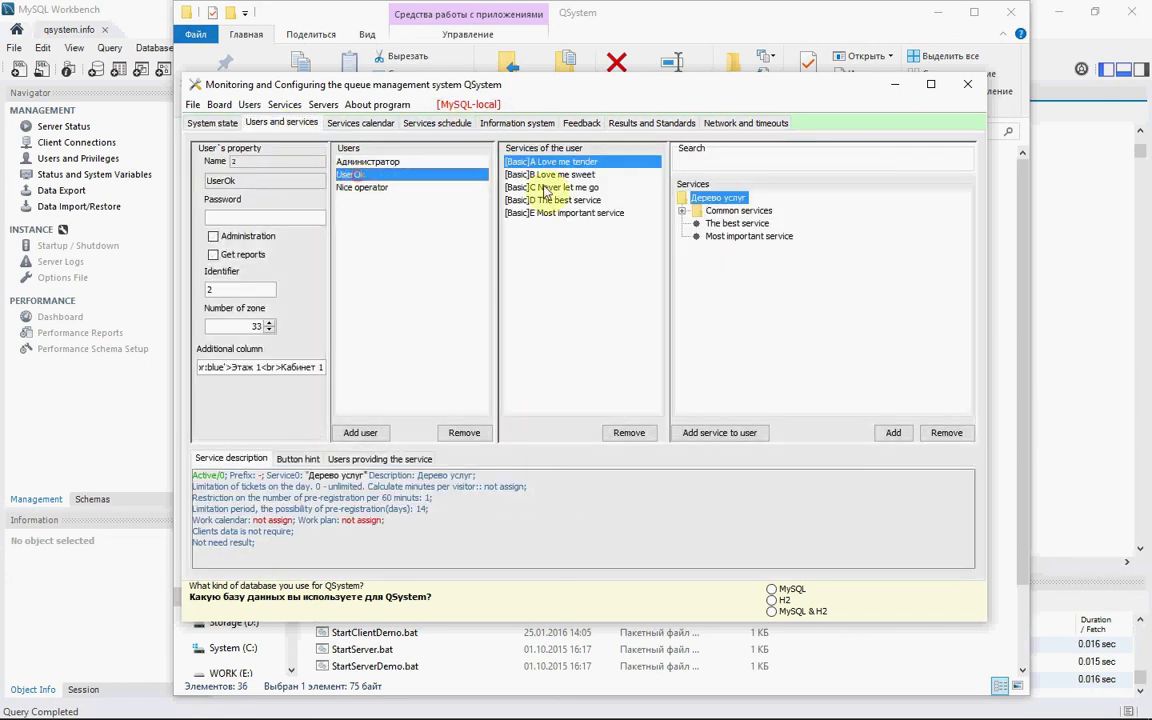
click(712, 224)
click(728, 238)
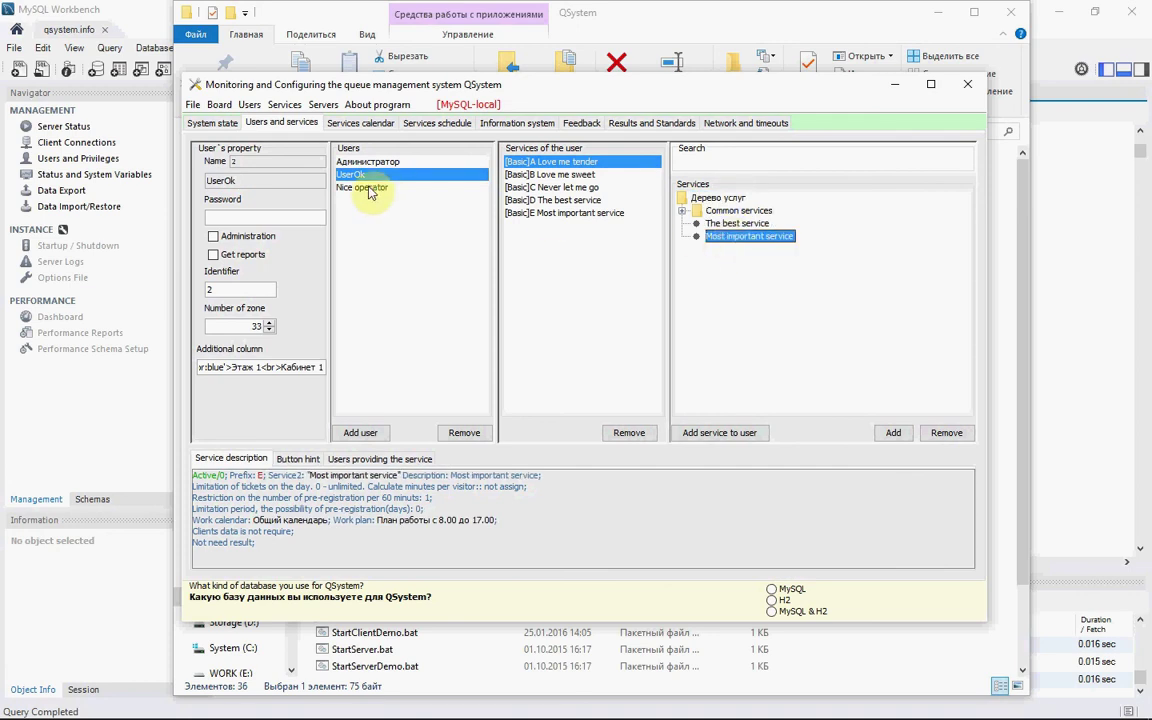
Check the server and registration point states, and close the administration window
click(210, 124)
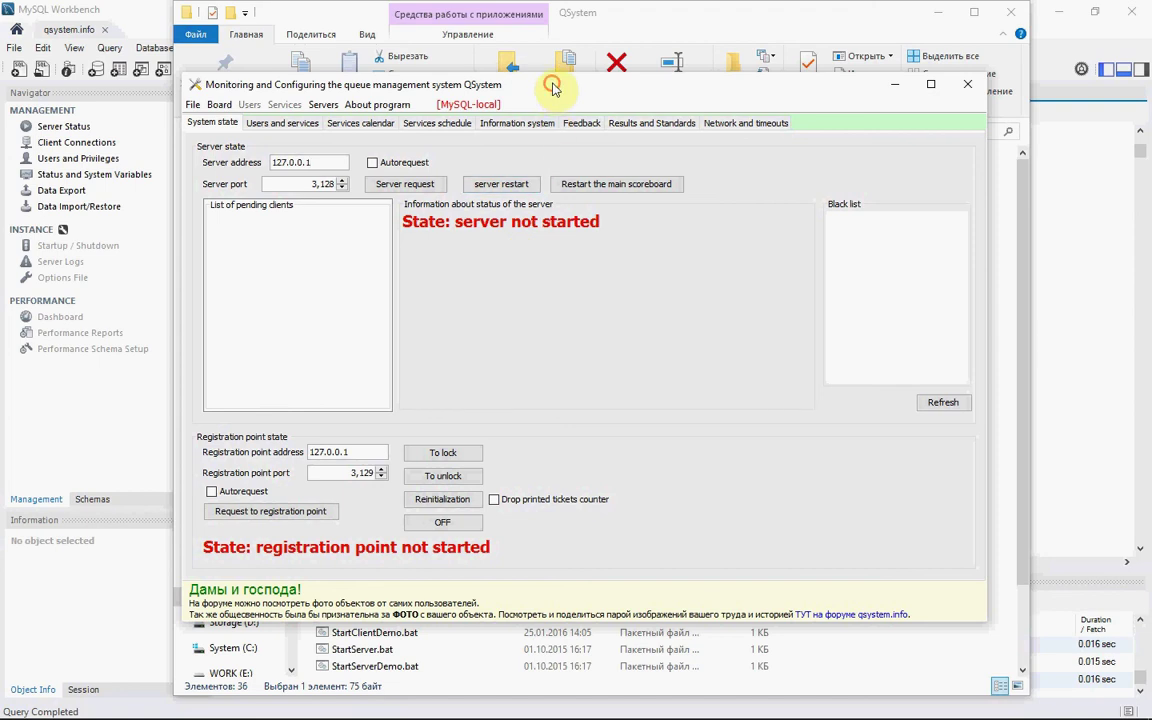
drag(553, 88, 523, 99)
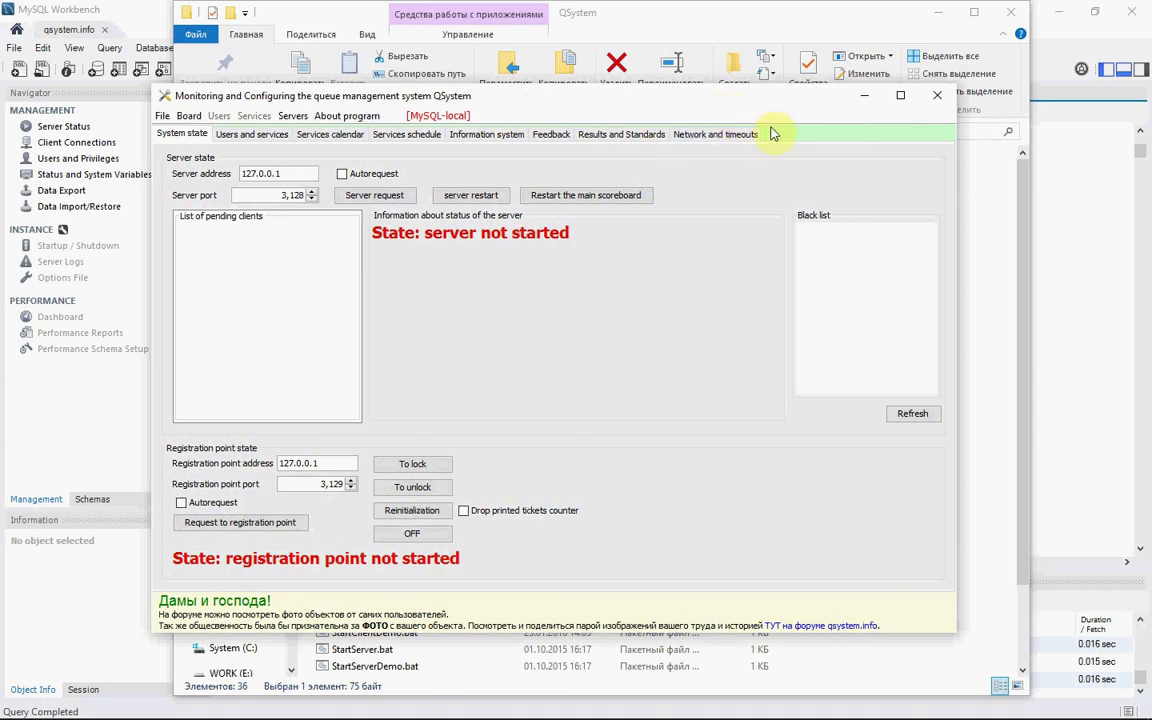
click(933, 98)
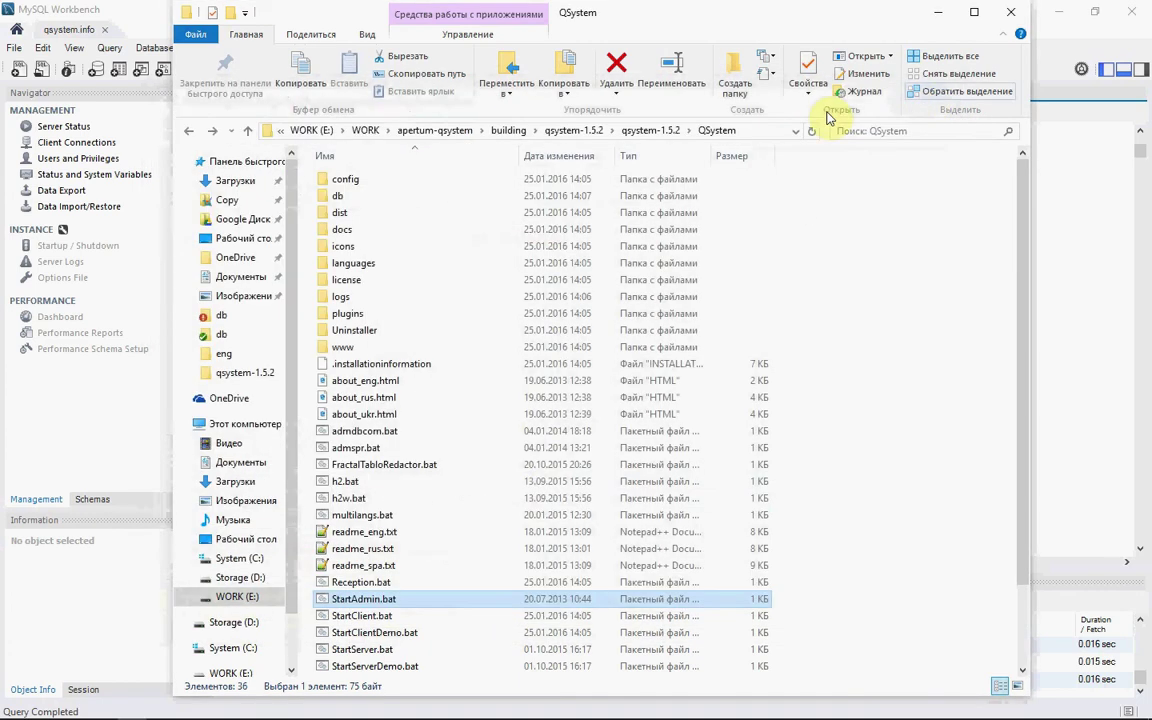
Try to launch the client with StartClient.bat from the QSystem folder
click(395, 615)
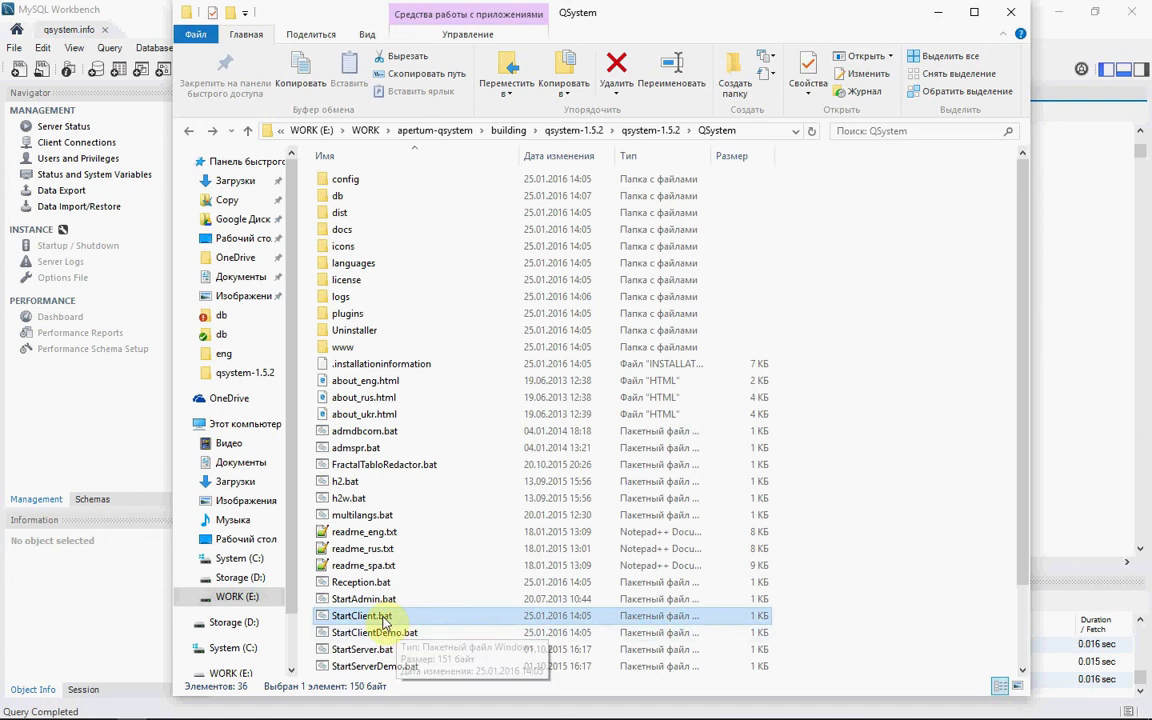
double_click(383, 616)
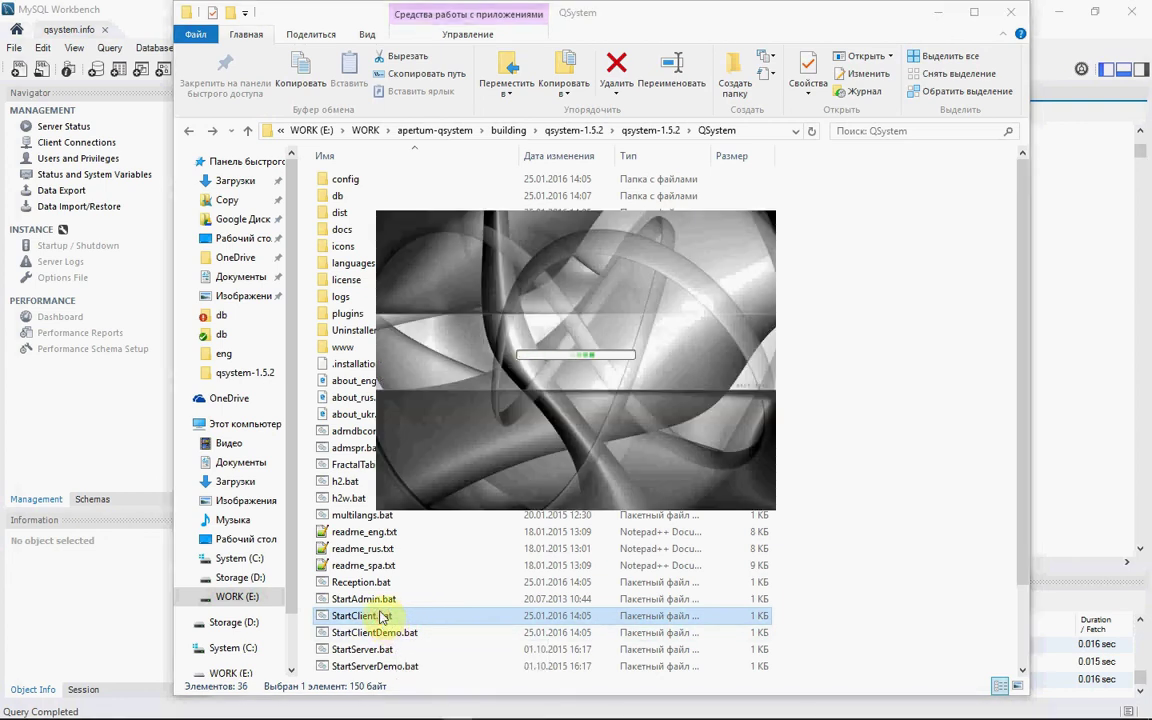
click(577, 386)
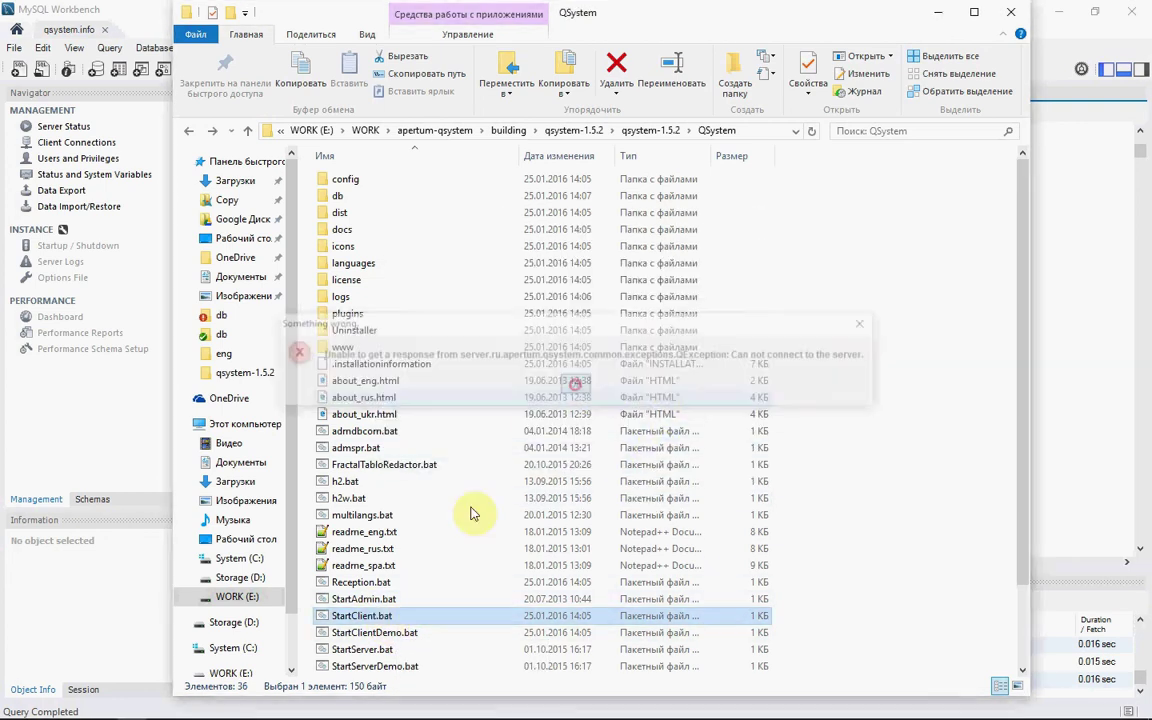
Open StartClient.bat in Notepad and examine the launch parameters that follow FClient, from -sport to --point
right_click(366, 619)
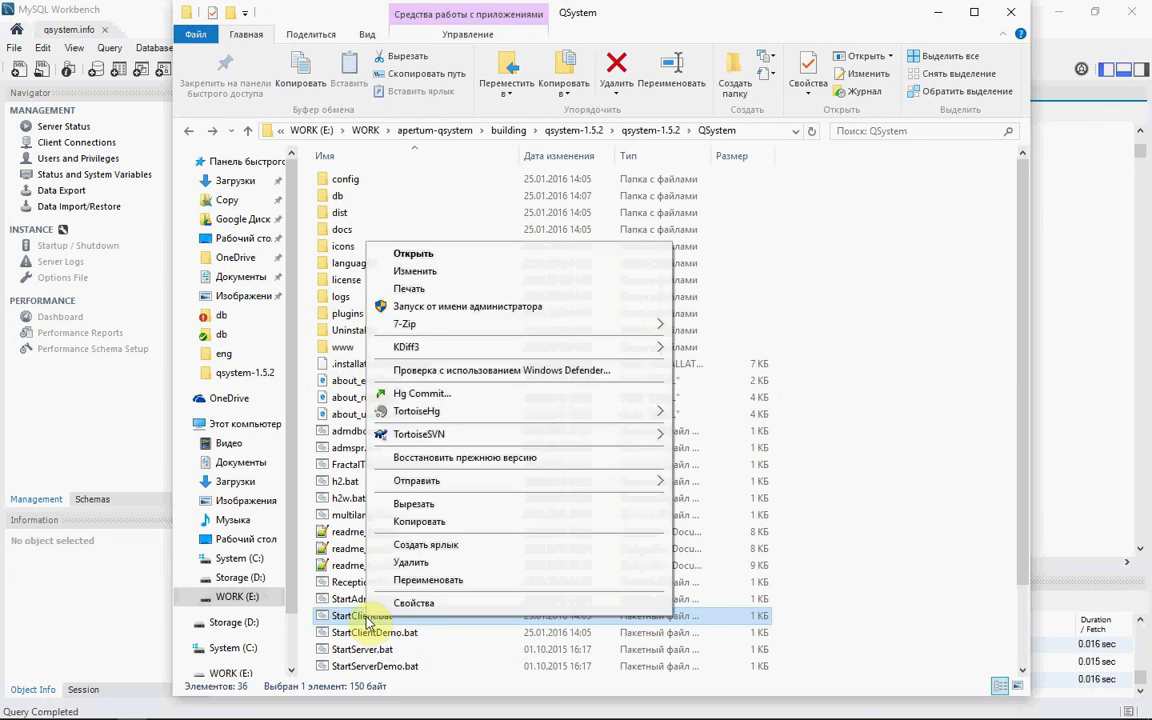
click(461, 274)
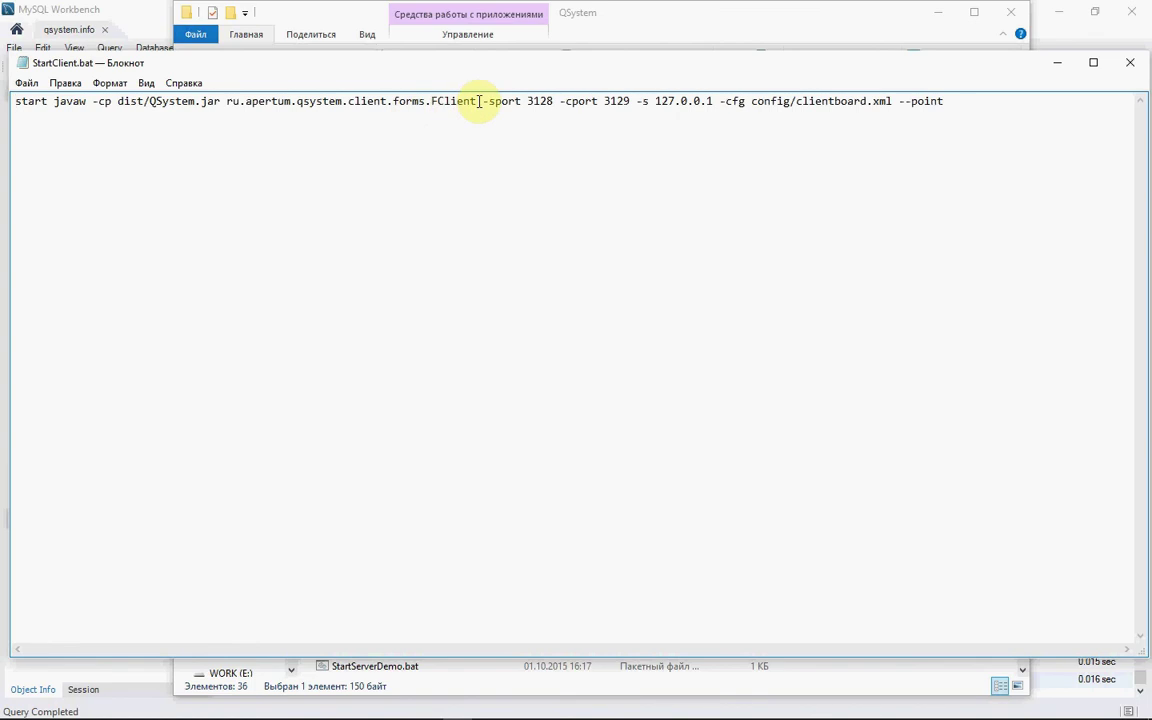
drag(480, 101, 942, 99)
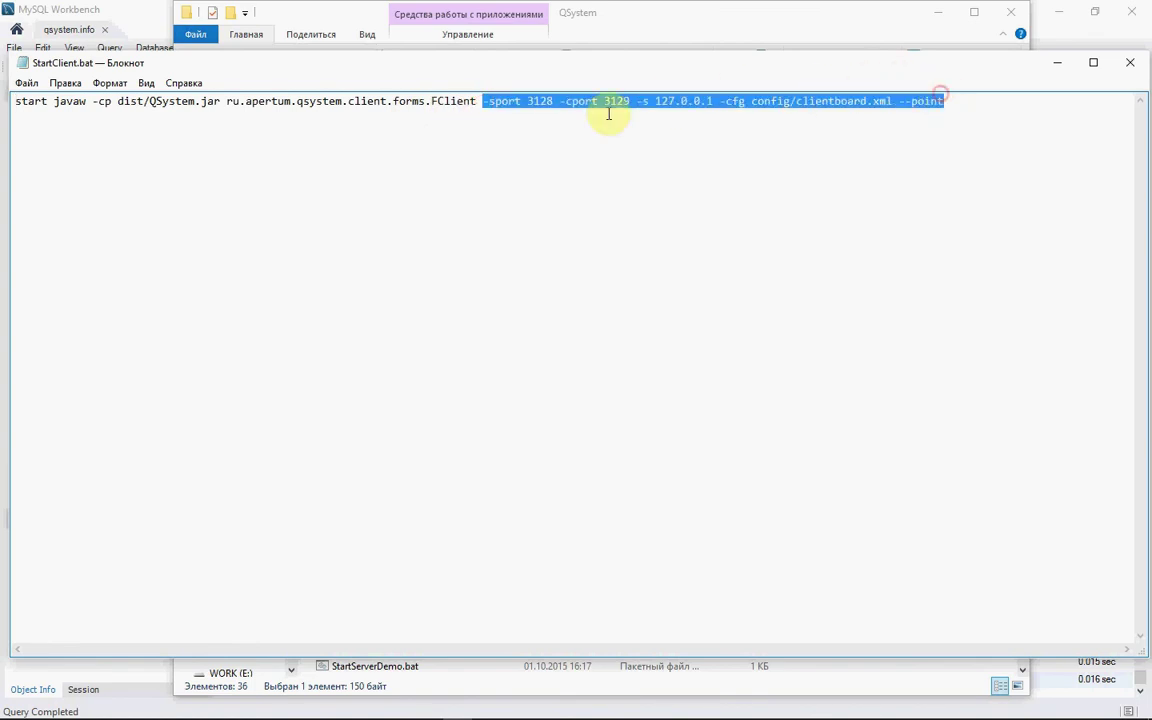
click(553, 101)
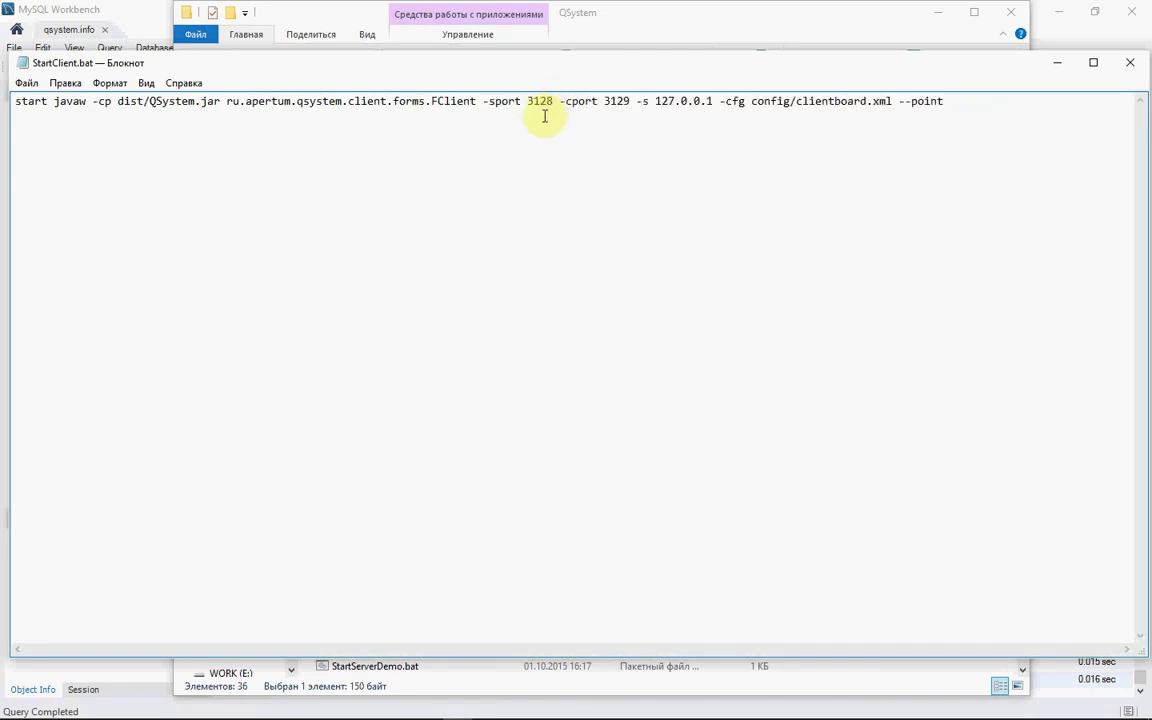
drag(483, 101, 958, 106)
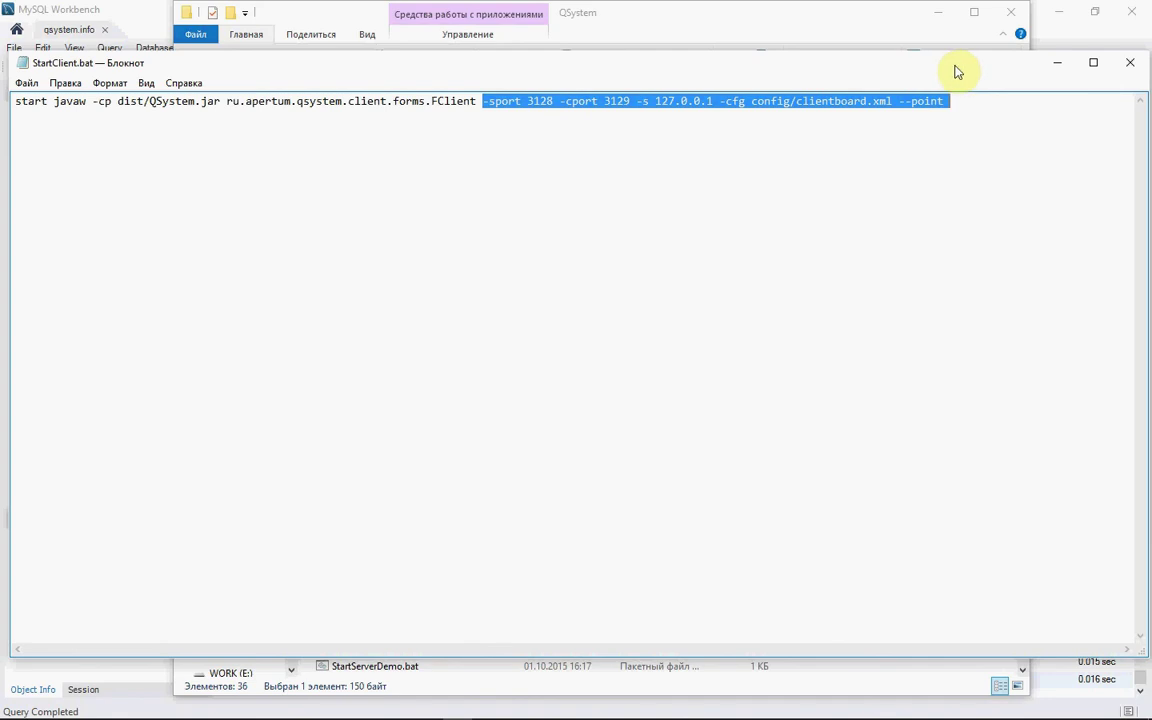
mouse_move(947, 68)
mouse_down()
mouse_move(941, 49)
mouse_move(947, 66)
mouse_up()
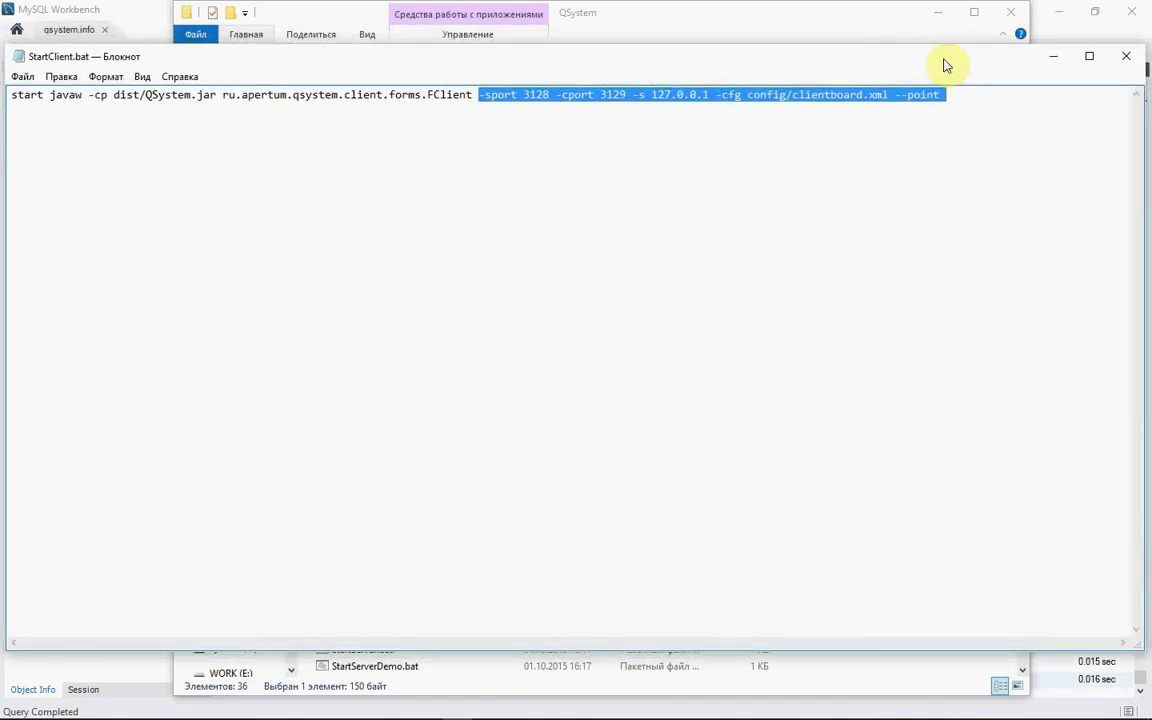